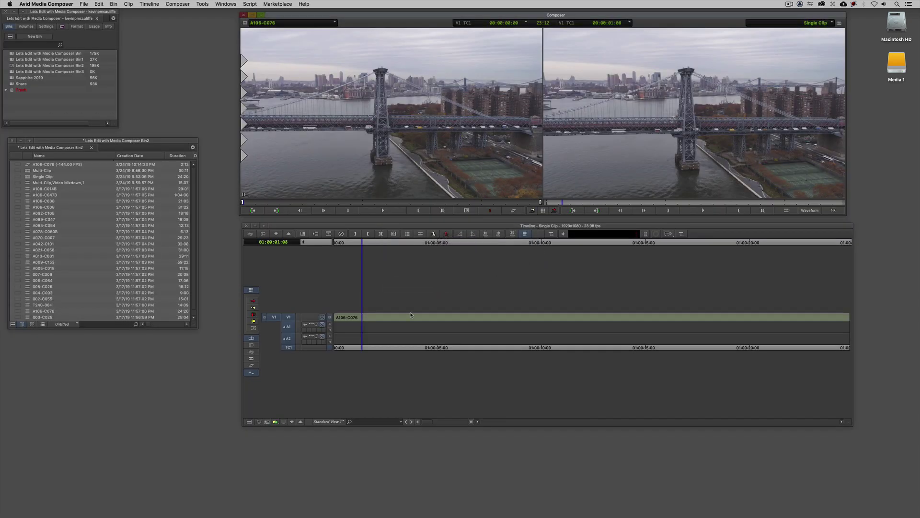
Mark a 12-second section from 01:00:03:19 to 01:00:15:19 in the sequence using +1200.
{"action": "left_click", "coordinate": [389, 321]}
{"action": "left_click_drag", "start_coordinate": [411, 324], "coordinate": [591, 330]}
{"action": "left_click_drag", "start_coordinate": [517, 332], "coordinate": [413, 319]}
{"action": "key", "text": "i"}
{"action": "key", "text": "o"}
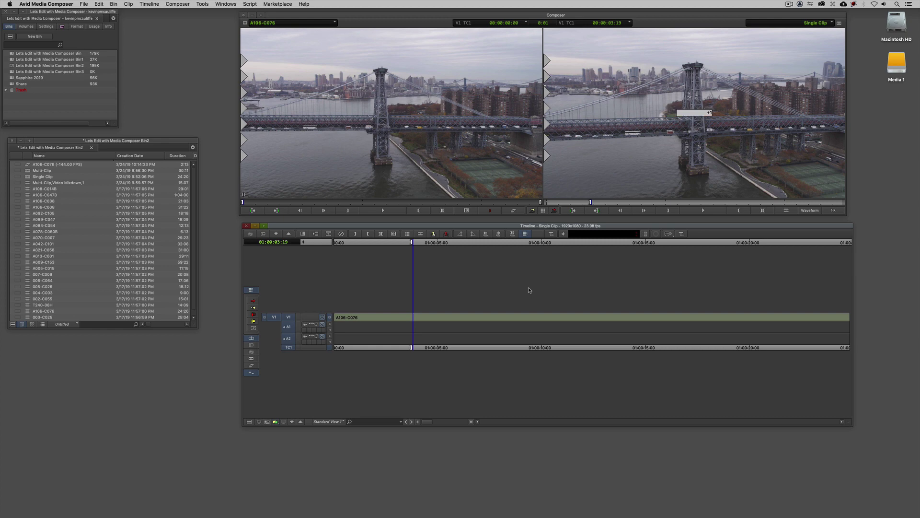
{"action": "type", "text": "+1200"}
{"action": "key", "text": "Return"}
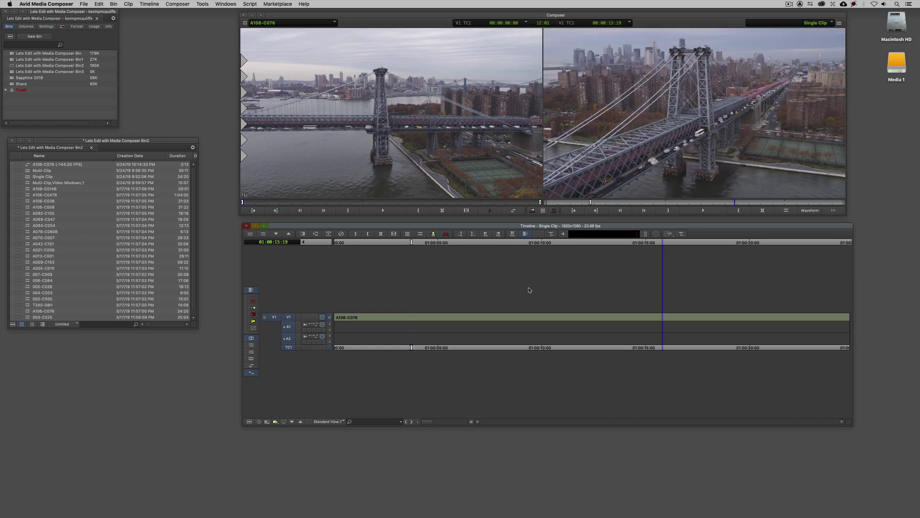
{"action": "key", "text": "o"}
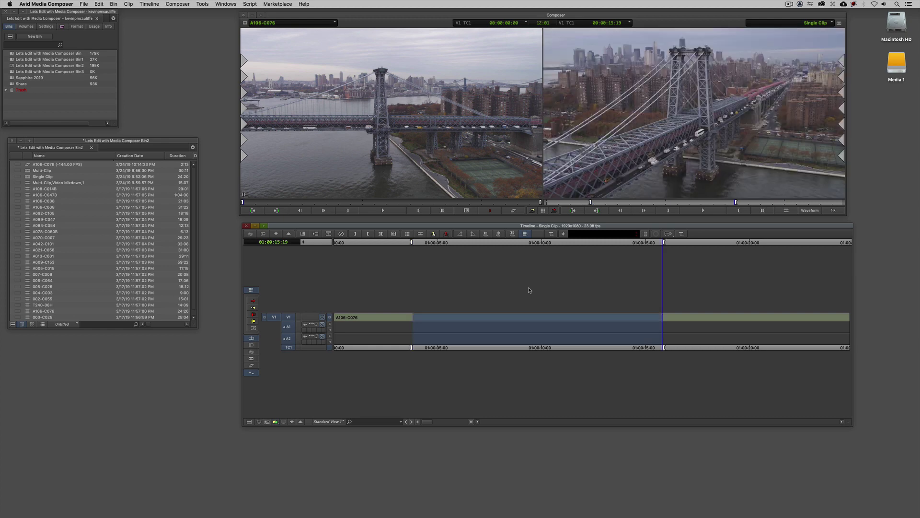
{"action": "key", "text": "q"}
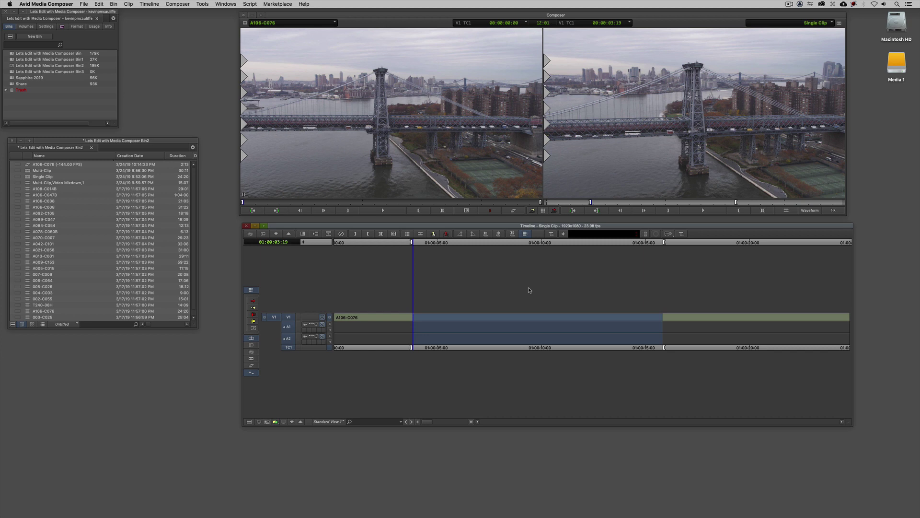
With A1/A2 deselected, add edits at both marks to split the clip into three segments.
{"action": "left_click", "coordinate": [289, 339]}
{"action": "left_click", "coordinate": [288, 327]}
{"action": "key", "text": "h"}
{"action": "key", "text": "w"}
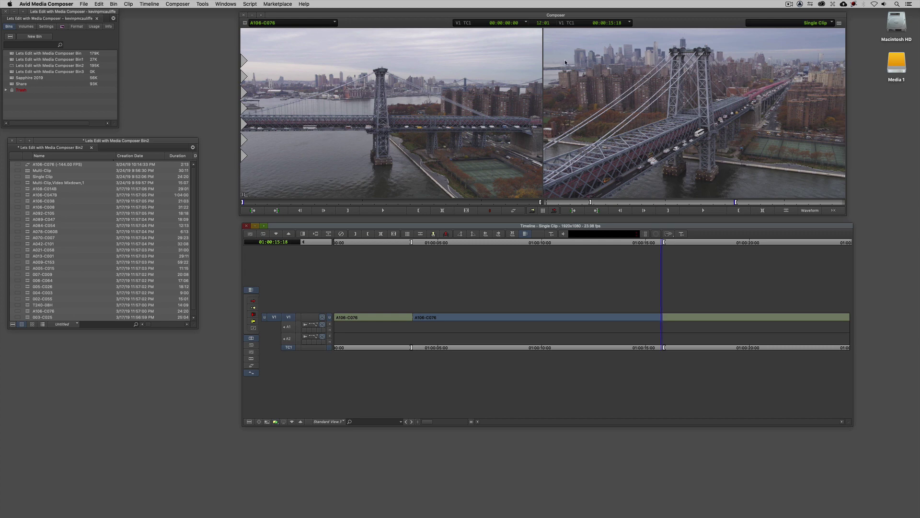
{"action": "left_click", "coordinate": [575, 317]}
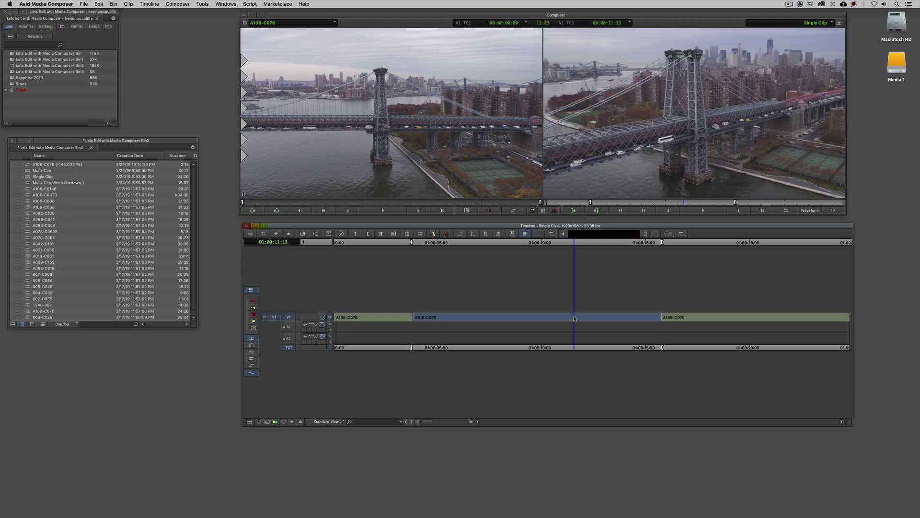
{"action": "left_click", "coordinate": [661, 318]}
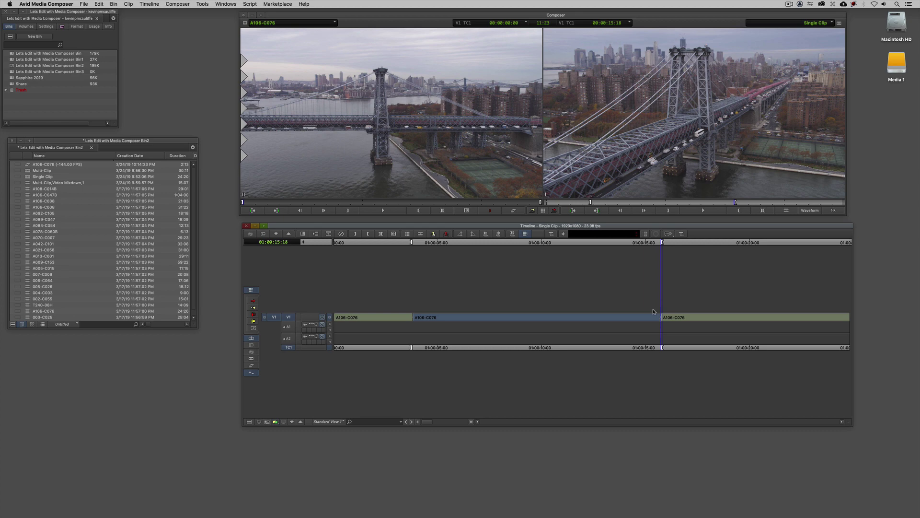
{"action": "left_click", "coordinate": [532, 210]}
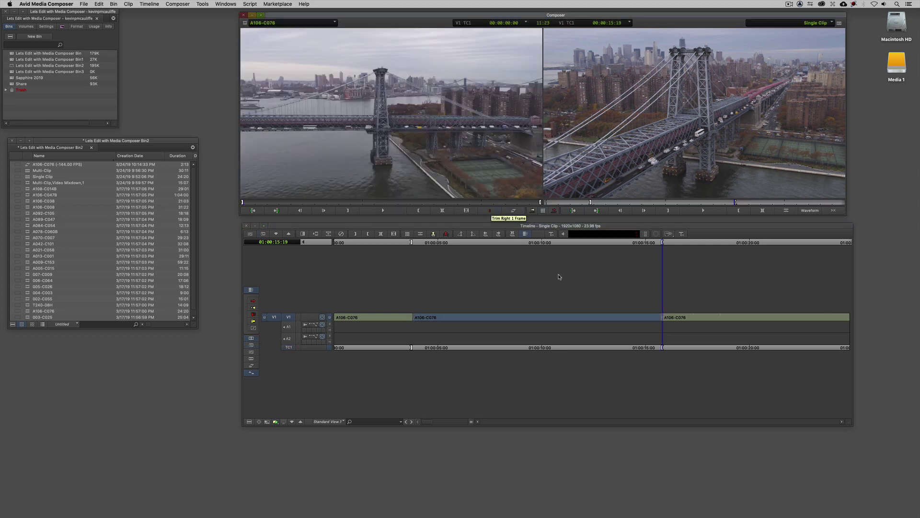
{"action": "left_click", "coordinate": [567, 317]}
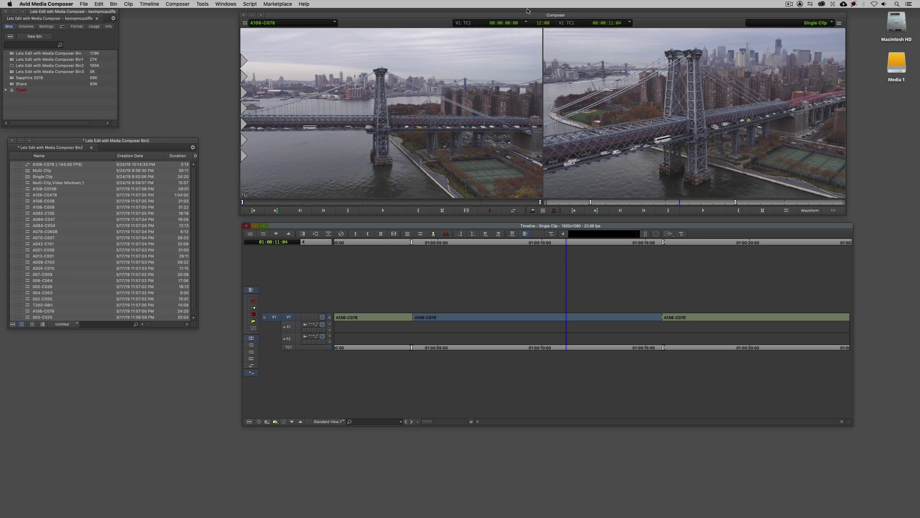
{"action": "left_click_drag", "start_coordinate": [537, 322], "coordinate": [426, 317]}
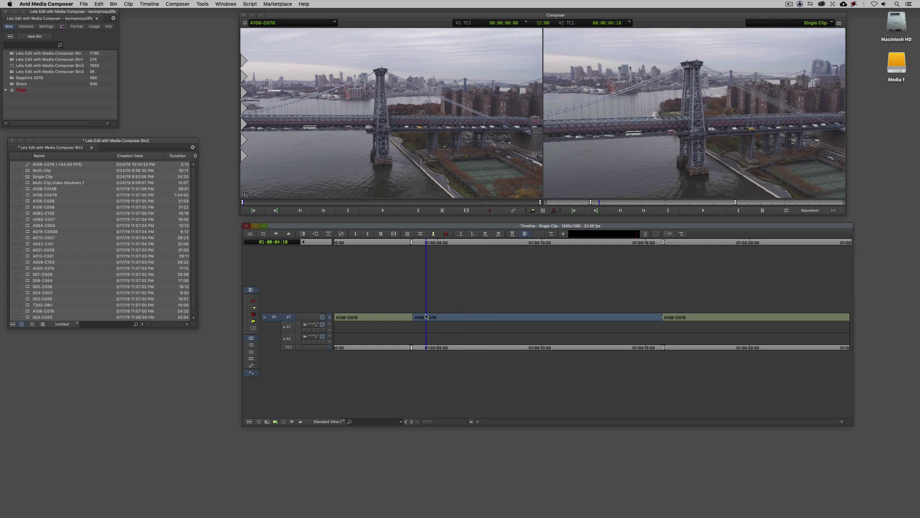
{"action": "left_click_drag", "start_coordinate": [353, 320], "coordinate": [477, 323]}
Advance the matched source clip 12 seconds (+1200) and mark IN there.
{"action": "type", "text": "f"}
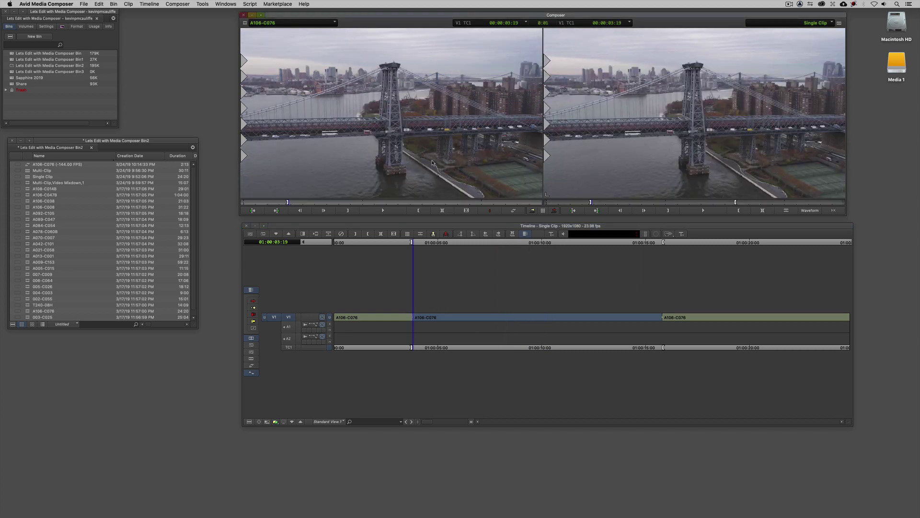
{"action": "type", "text": "+1200"}
{"action": "key", "text": "Return"}
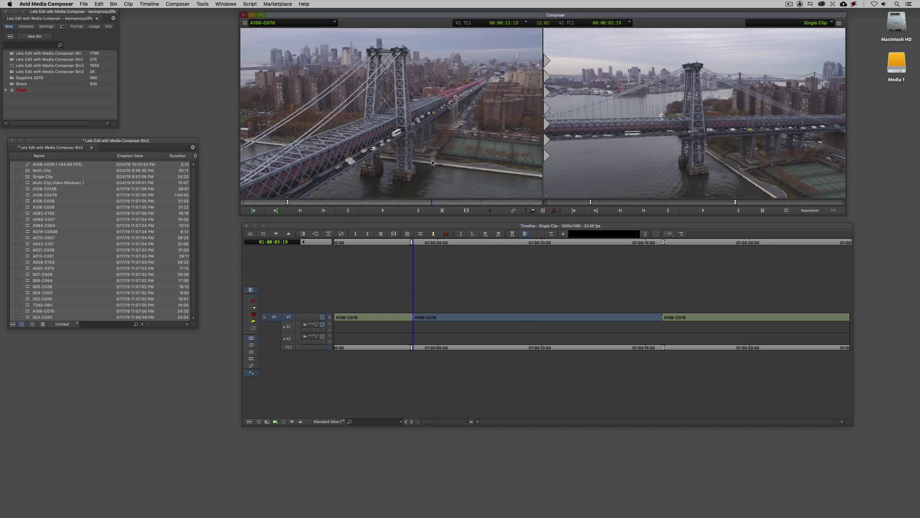
{"action": "key", "text": "i"}
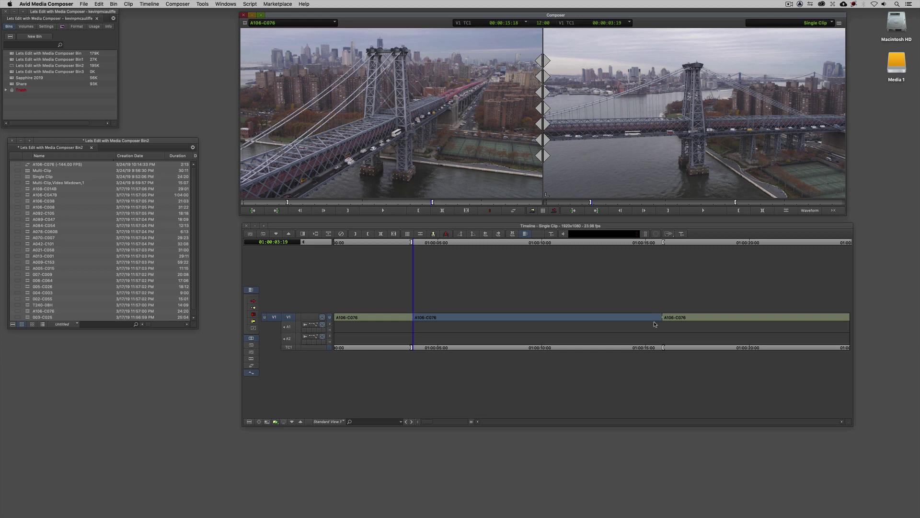
Create a -800% speed, VTR-Style motion effect clip, A106-C076 (-192.00 FPS).
{"action": "left_click", "coordinate": [514, 212]}
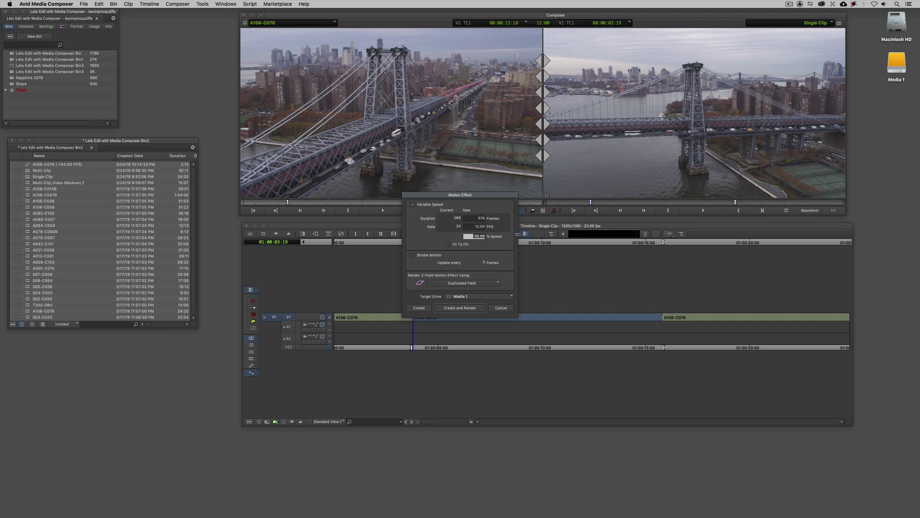
{"action": "type", "text": "-800"}
{"action": "left_click", "coordinate": [468, 282]}
{"action": "left_click", "coordinate": [460, 310]}
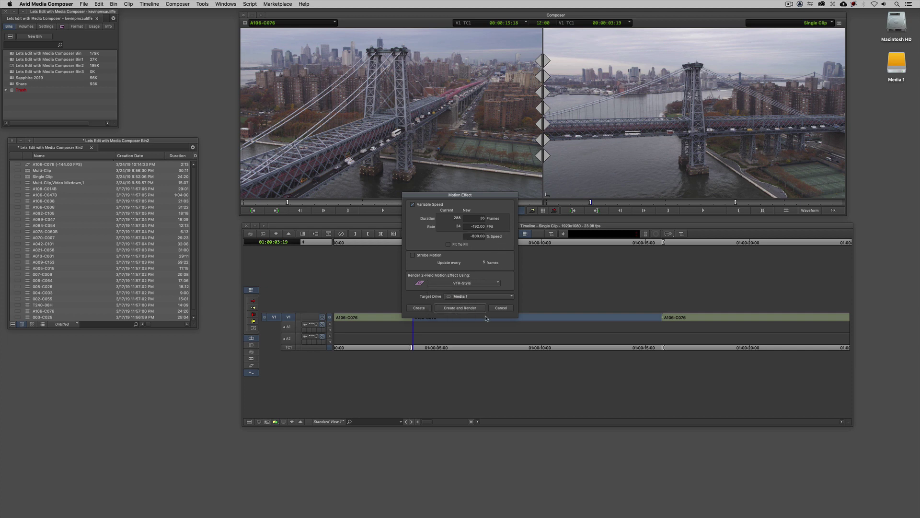
{"action": "left_click", "coordinate": [422, 311]}
Mark the reversed clip's OUT and splice it onto V1 at the 01:00:15:19 cut, then play it back.
{"action": "key", "text": "space"}
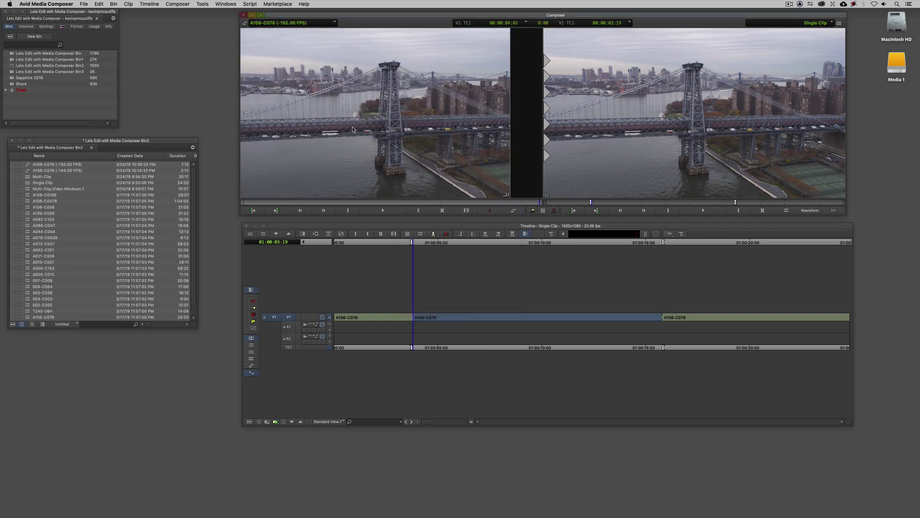
{"action": "key", "text": "o"}
{"action": "left_click", "coordinate": [659, 316]}
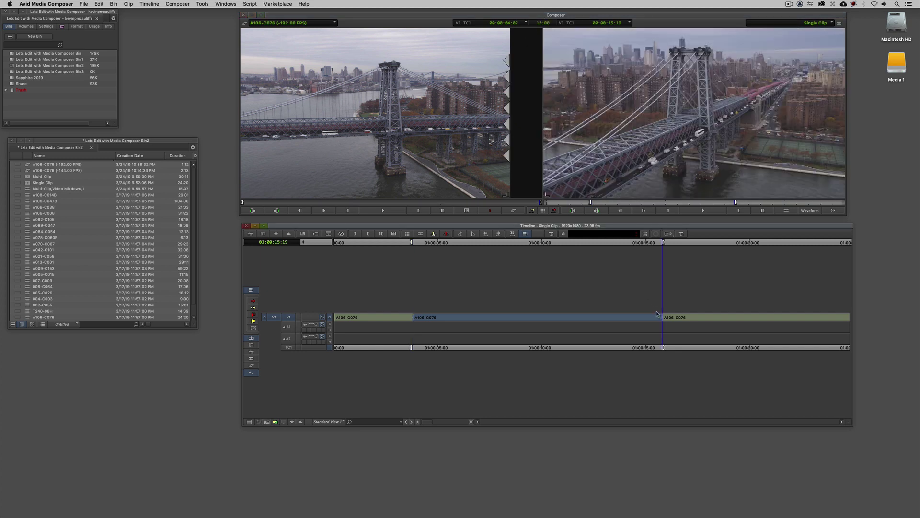
{"action": "key", "text": "i"}
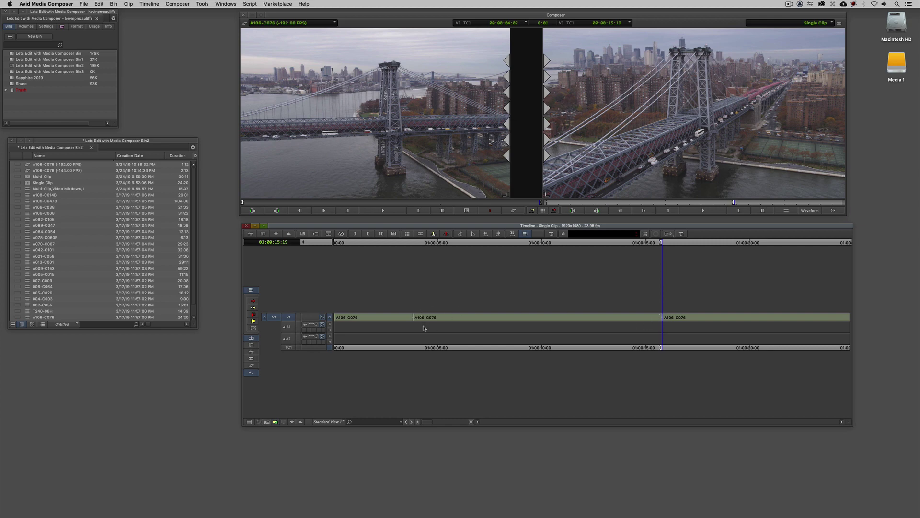
{"action": "key", "text": "v"}
{"action": "left_click_drag", "start_coordinate": [541, 319], "coordinate": [631, 319]}
{"action": "key", "text": "space"}
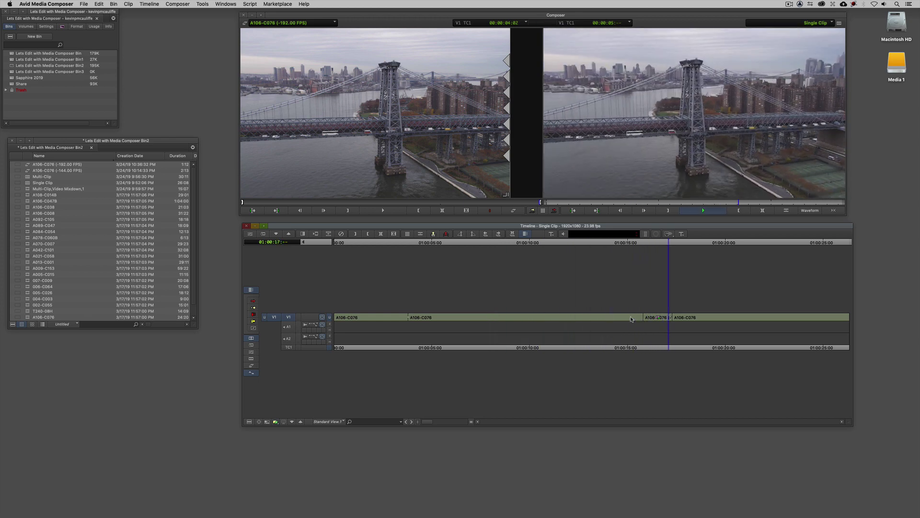
{"action": "key", "text": "space"}
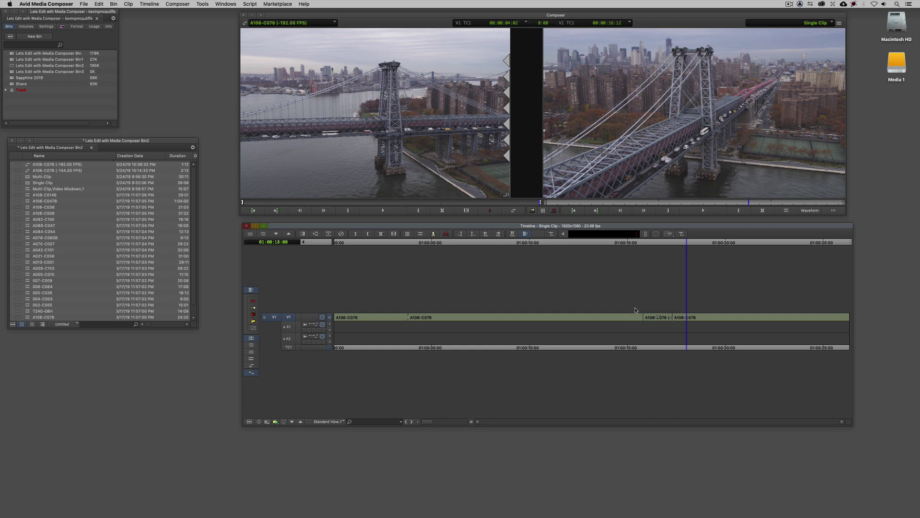
Splice a copy of the 12-second middle segment after the reversed clip at 01:00:17:07, then review it.
{"action": "left_click", "coordinate": [564, 321]}
{"action": "key", "text": "t"}
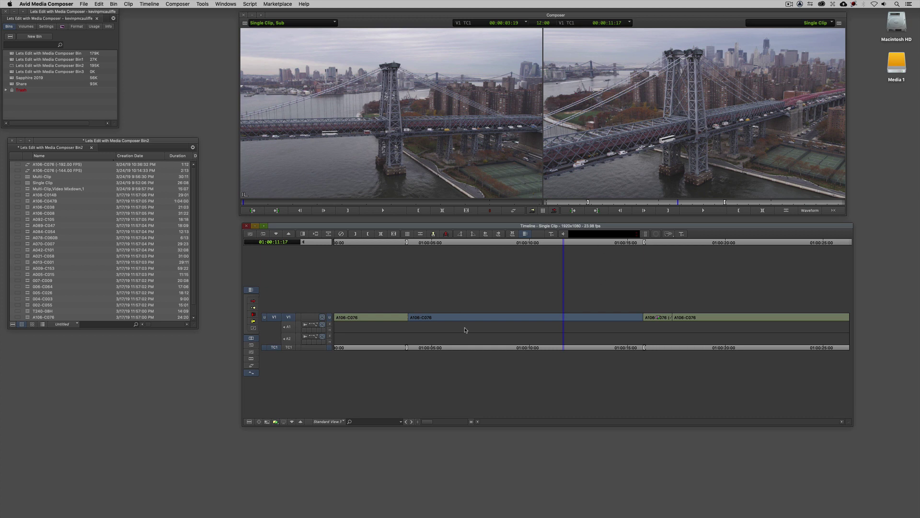
{"action": "left_click", "coordinate": [673, 326]}
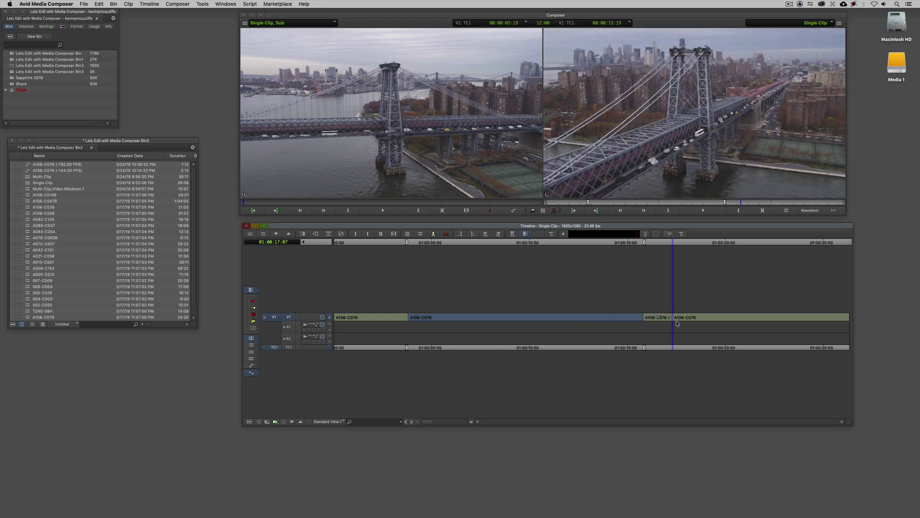
{"action": "key", "text": "t"}
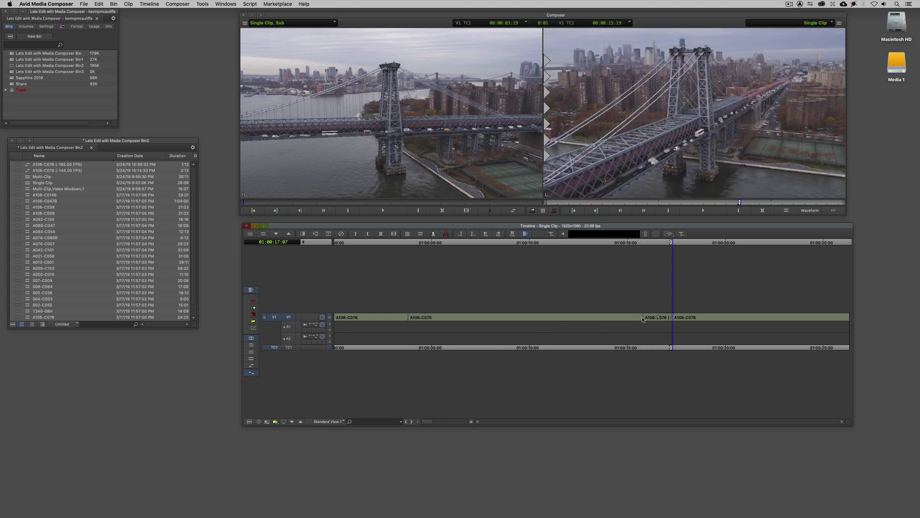
{"action": "key", "text": "v"}
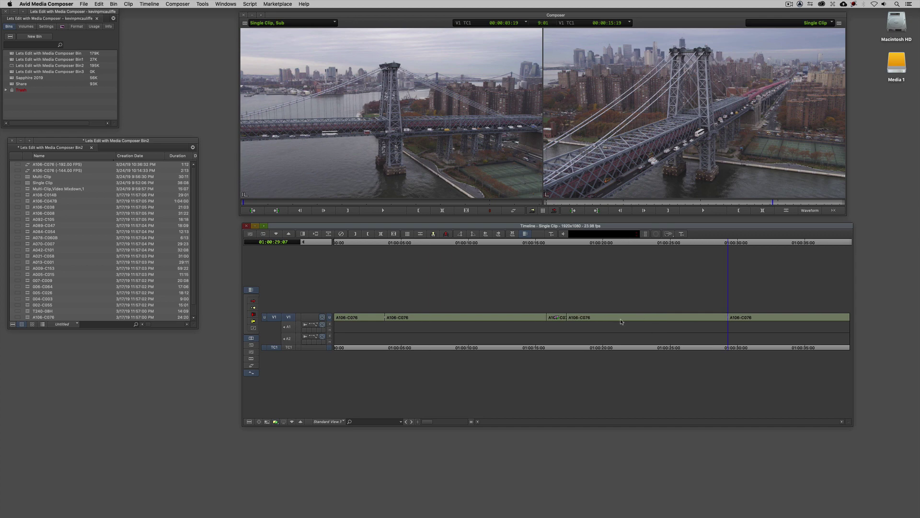
{"action": "left_click_drag", "start_coordinate": [566, 321], "coordinate": [516, 323]}
{"action": "key", "text": "space"}
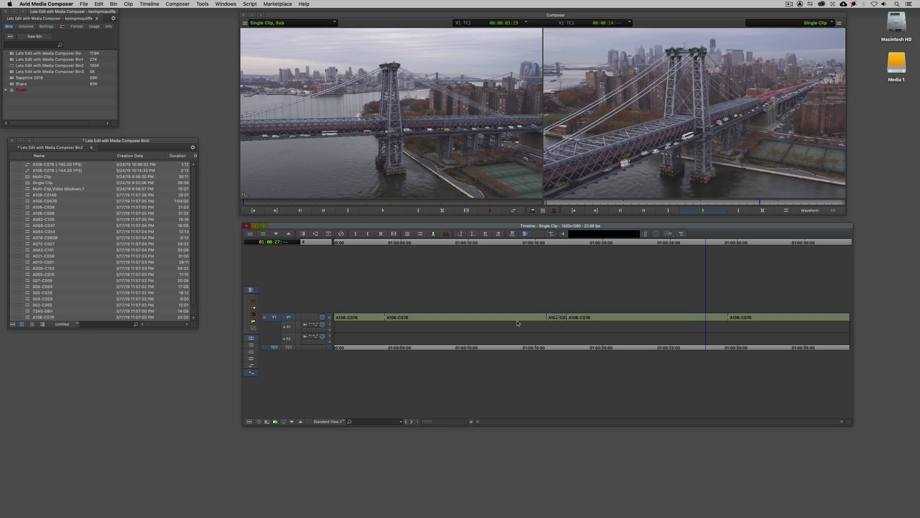
{"action": "left_click", "coordinate": [549, 320]}
{"action": "left_click_drag", "start_coordinate": [549, 320], "coordinate": [562, 318]}
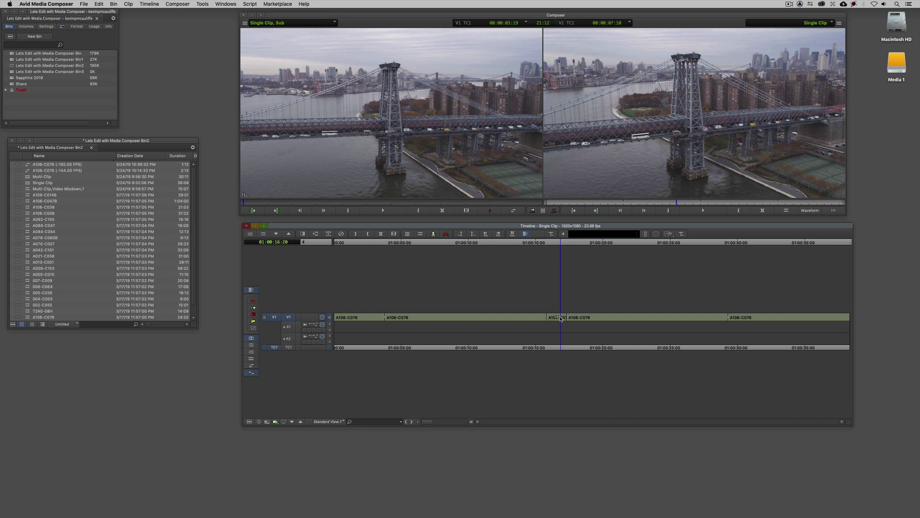
Search the Effect Palette for 'Dam' and apply BCC Damaged TV to the short reversed clip.
{"action": "key", "text": "super+8"}
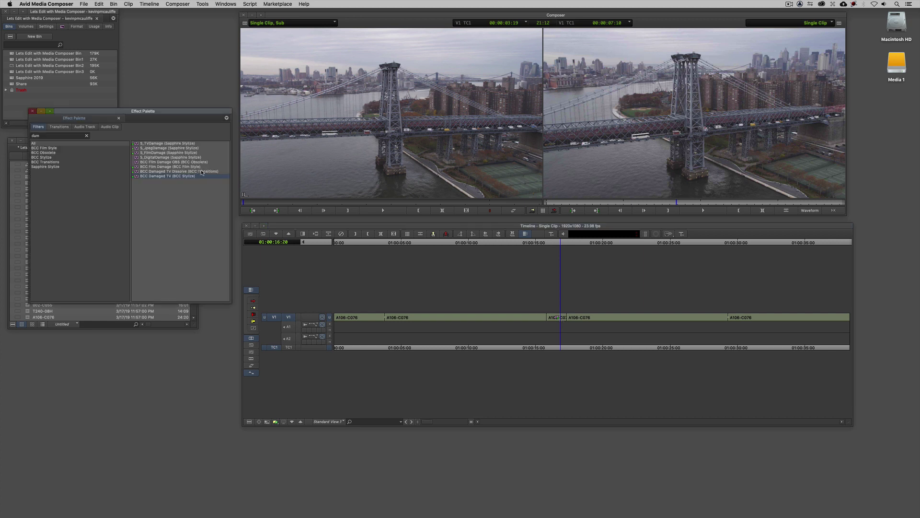
{"action": "double_click", "coordinate": [36, 136]}
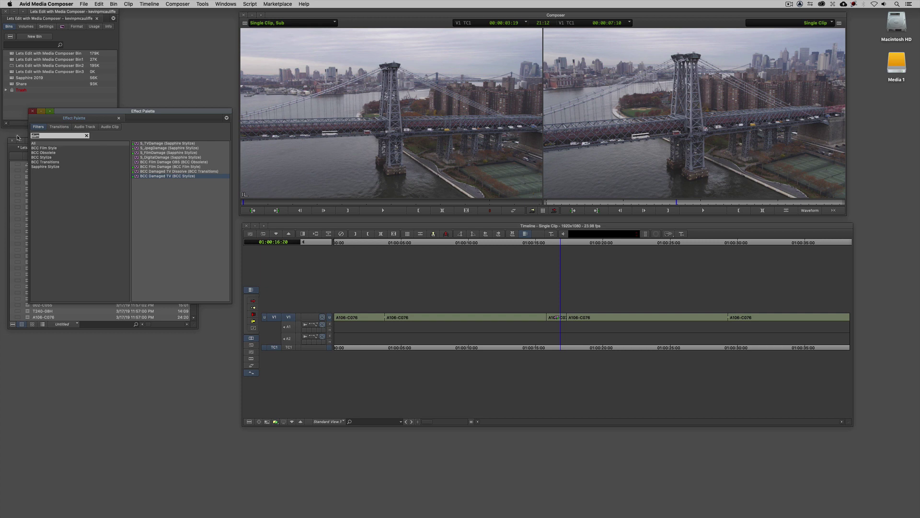
{"action": "type", "text": "Da"}
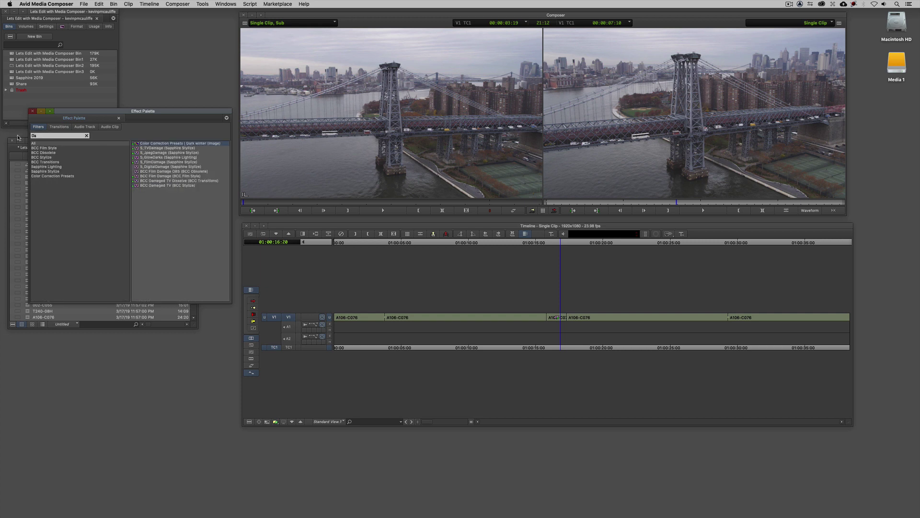
{"action": "type", "text": "m"}
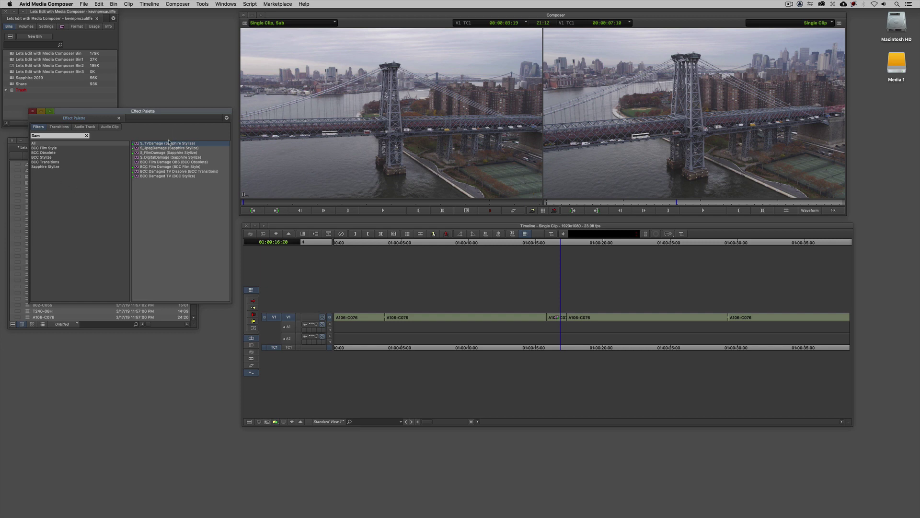
{"action": "left_click", "coordinate": [149, 176]}
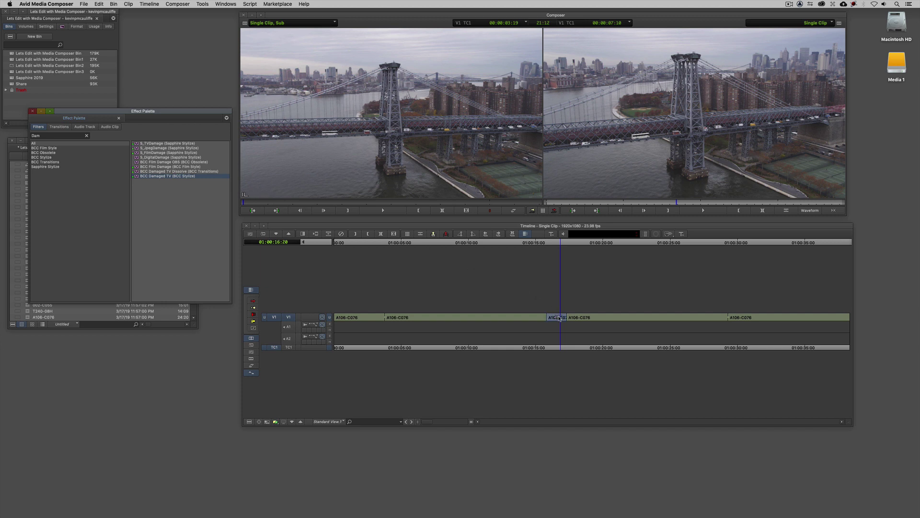
{"action": "left_click_drag", "start_coordinate": [559, 319], "coordinate": [564, 319]}
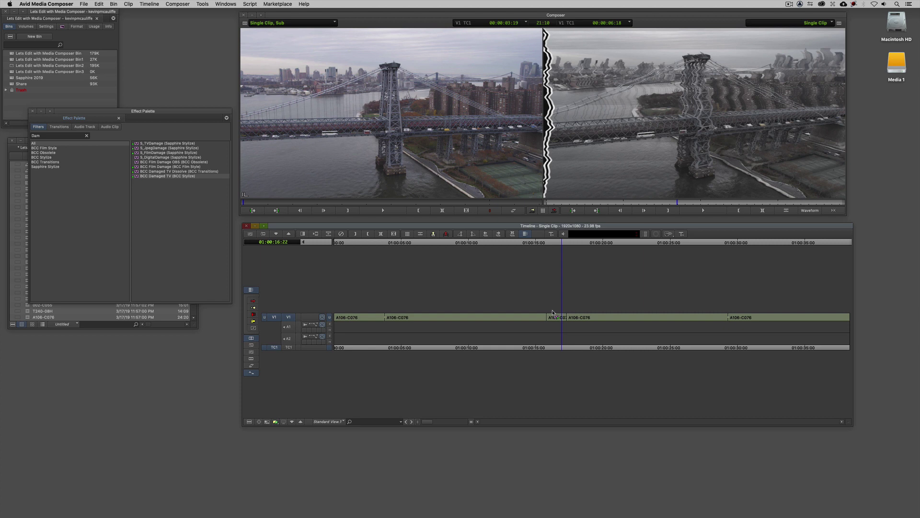
{"action": "left_click", "coordinate": [556, 318]}
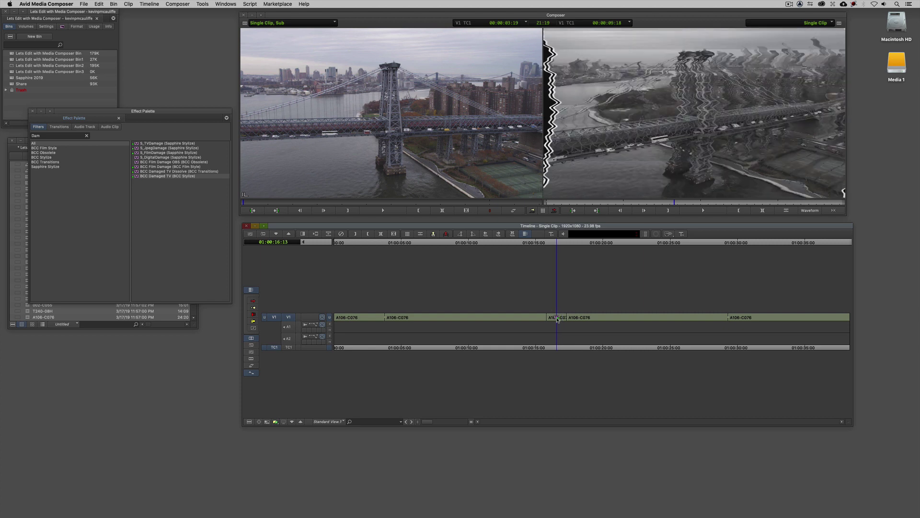
Load the null.bsp preset, set Control Type to Manual and Distorted Amount to 0.
{"action": "double_click", "coordinate": [557, 319]}
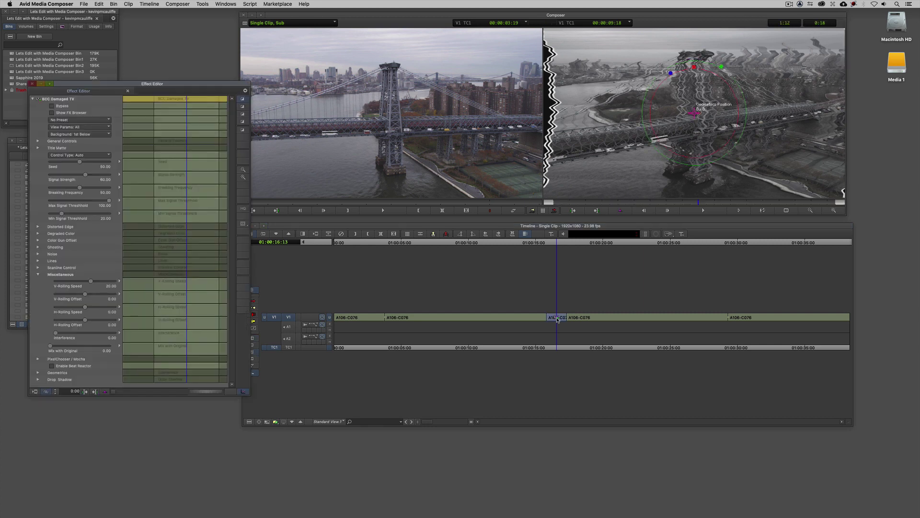
{"action": "left_click_drag", "start_coordinate": [211, 86], "coordinate": [190, 76]}
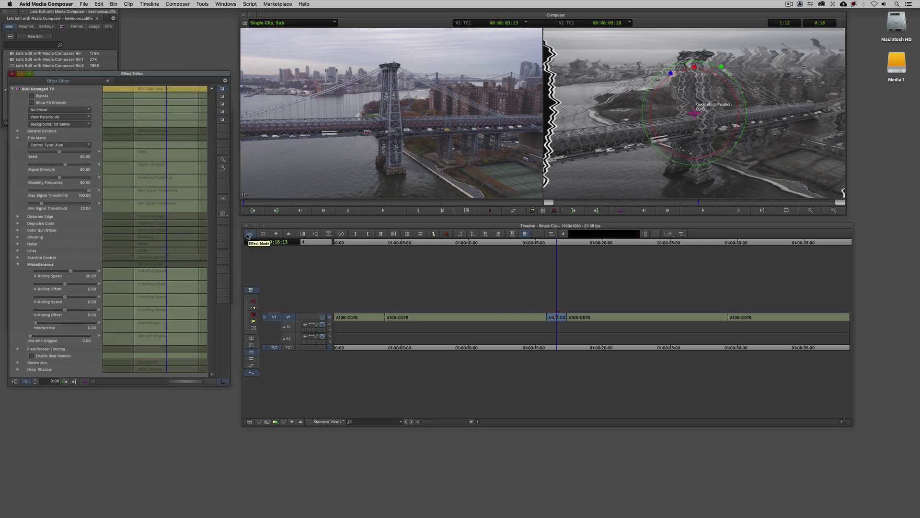
{"action": "left_click", "coordinate": [248, 234]}
{"action": "left_click", "coordinate": [56, 109]}
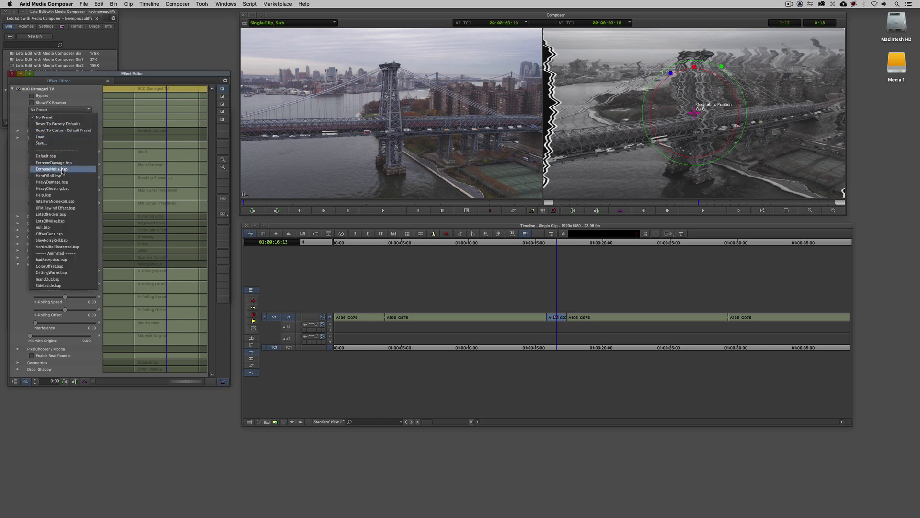
{"action": "left_click", "coordinate": [50, 228]}
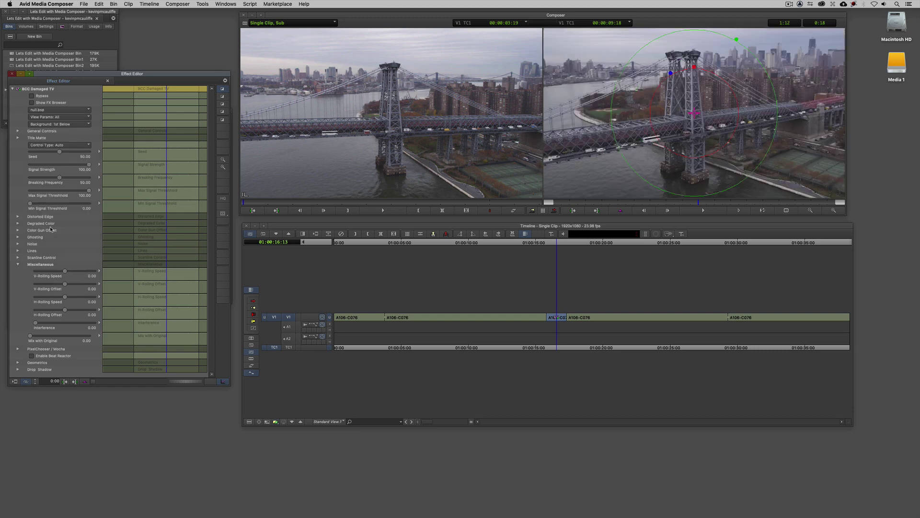
{"action": "left_click", "coordinate": [52, 145]}
{"action": "left_click", "coordinate": [53, 151]}
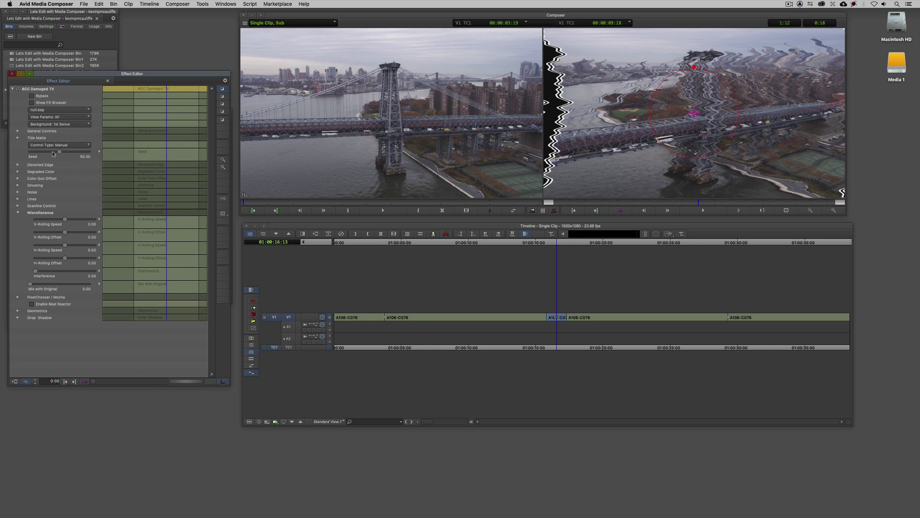
{"action": "left_click", "coordinate": [18, 165]}
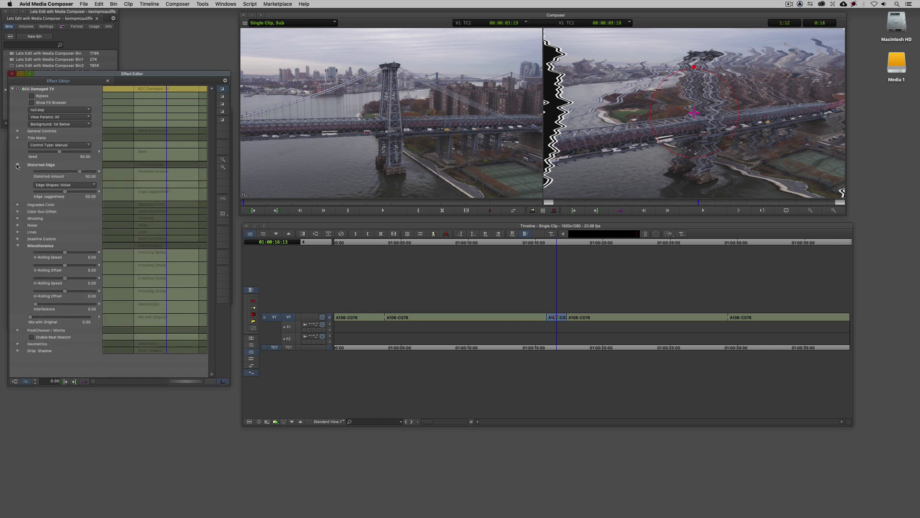
{"action": "left_click", "coordinate": [79, 172], "text": "alt"}
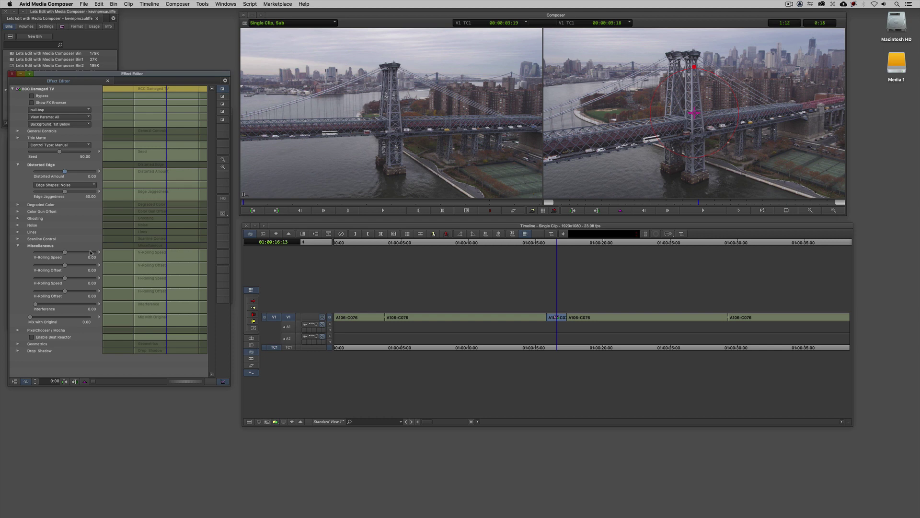
Begin adjusting V-Rolling Speed and scrub through the effected clip.
{"action": "left_click", "coordinate": [65, 252]}
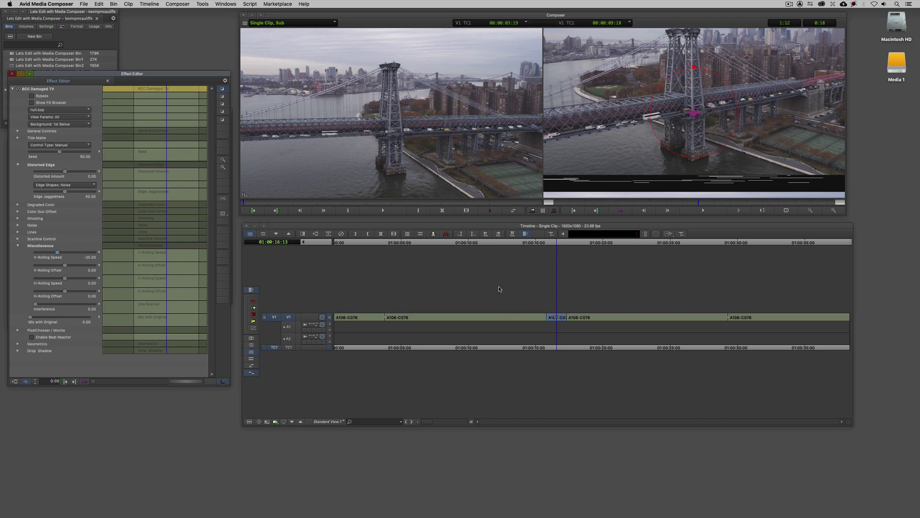
{"action": "left_click", "coordinate": [519, 300]}
{"action": "left_click", "coordinate": [551, 319]}
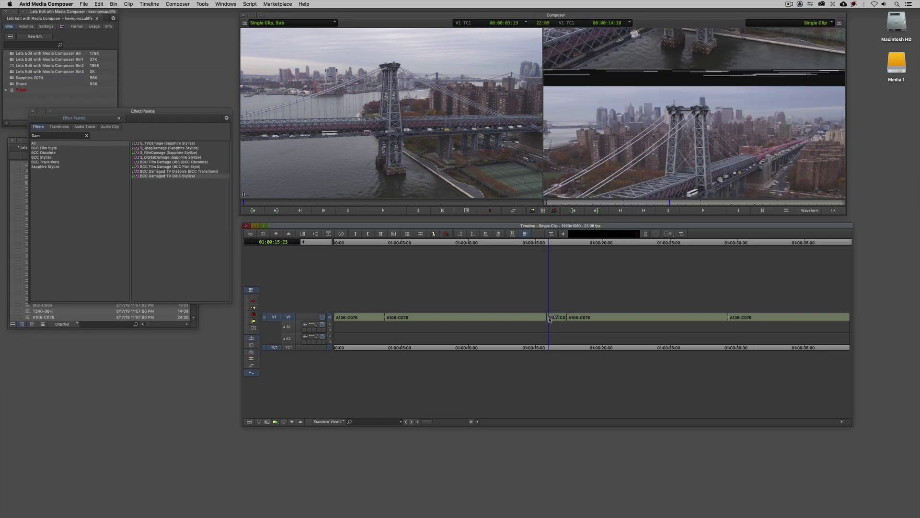
{"action": "left_click_drag", "start_coordinate": [552, 319], "coordinate": [555, 319]}
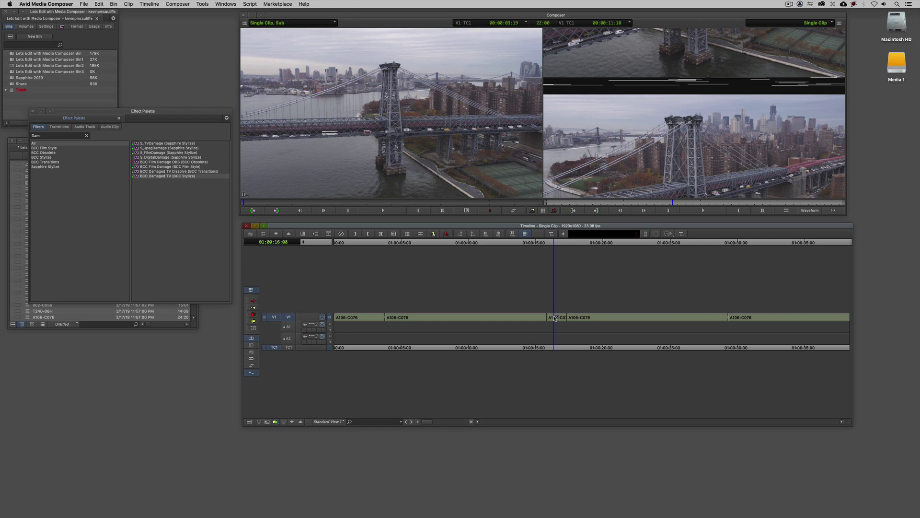
{"action": "mouse_move", "coordinate": [555, 318]}
{"action": "left_mouse_down"}
{"action": "mouse_move", "coordinate": [564, 316]}
{"action": "mouse_move", "coordinate": [554, 320]}
{"action": "left_mouse_up"}
Set V-Rolling Speed to 25, close the effect settings and play back the clip.
{"action": "key", "text": "super+8"}
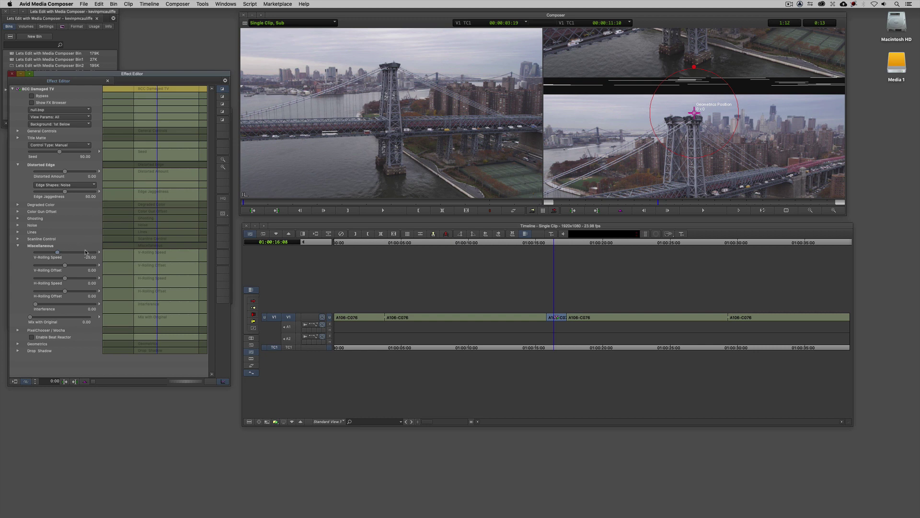
{"action": "type", "text": "25"}
{"action": "key", "text": "Return"}
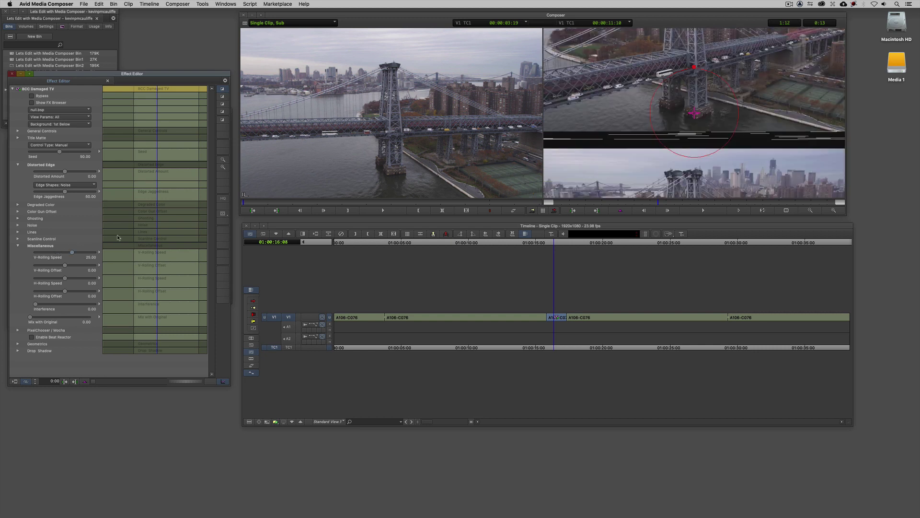
{"action": "key", "text": "super+8"}
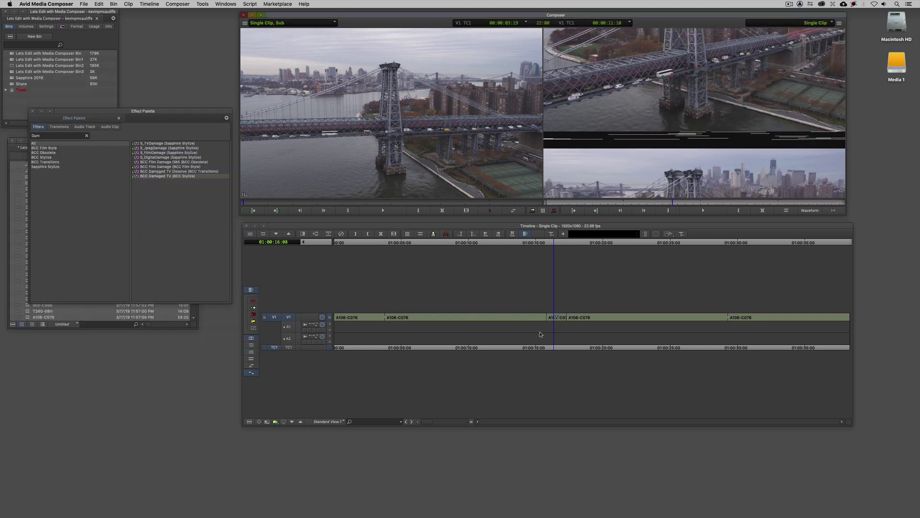
{"action": "left_click", "coordinate": [524, 319]}
{"action": "key", "text": "space"}
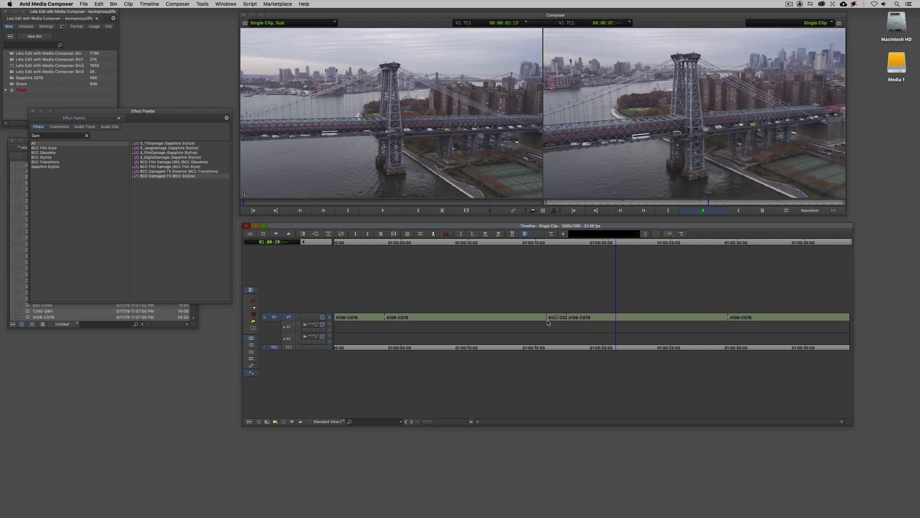
{"action": "left_click_drag", "start_coordinate": [550, 322], "coordinate": [558, 320]}
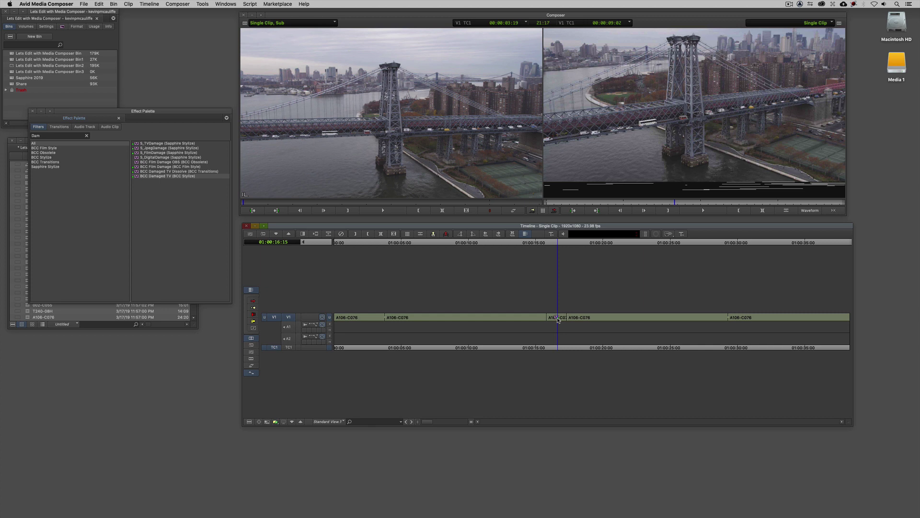
Raise Noise Amount and Ghost Strength to about 18.75, then test and reset Red Offset X to 0.
{"action": "left_click", "coordinate": [559, 319]}
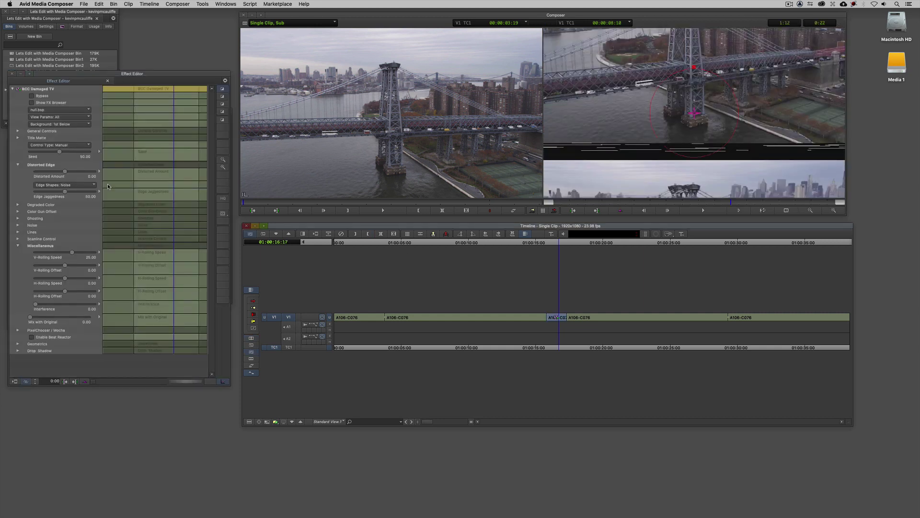
{"action": "left_click", "coordinate": [18, 225]}
{"action": "left_click_drag", "start_coordinate": [38, 233], "coordinate": [46, 234]}
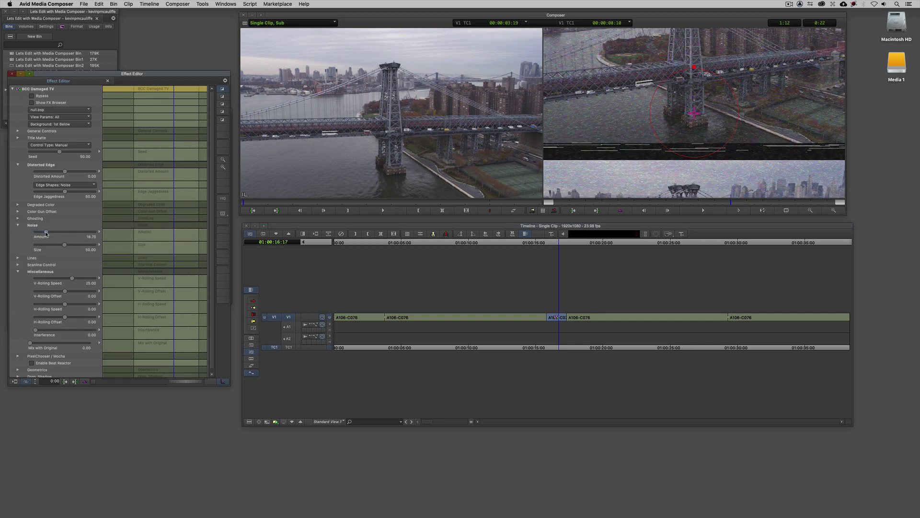
{"action": "left_click", "coordinate": [19, 219]}
{"action": "left_click_drag", "start_coordinate": [35, 227], "coordinate": [47, 224]}
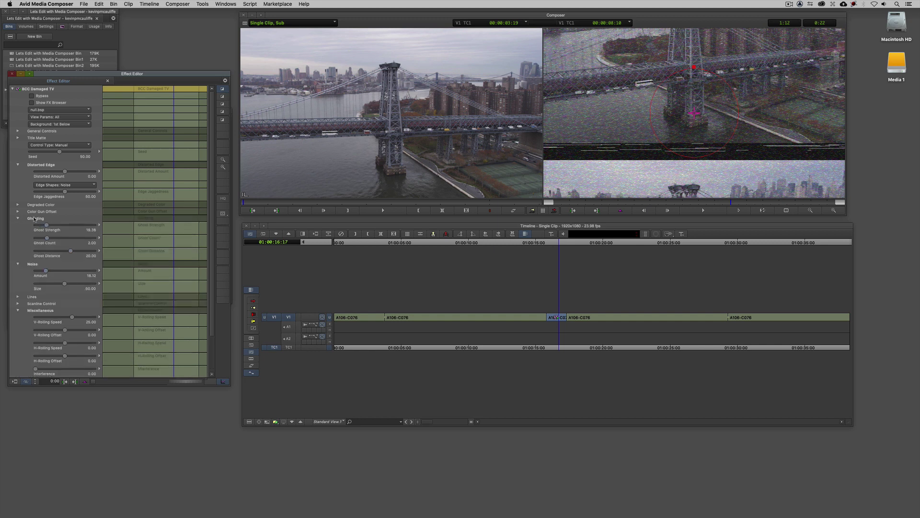
{"action": "left_click", "coordinate": [18, 212]}
{"action": "left_click", "coordinate": [23, 218]}
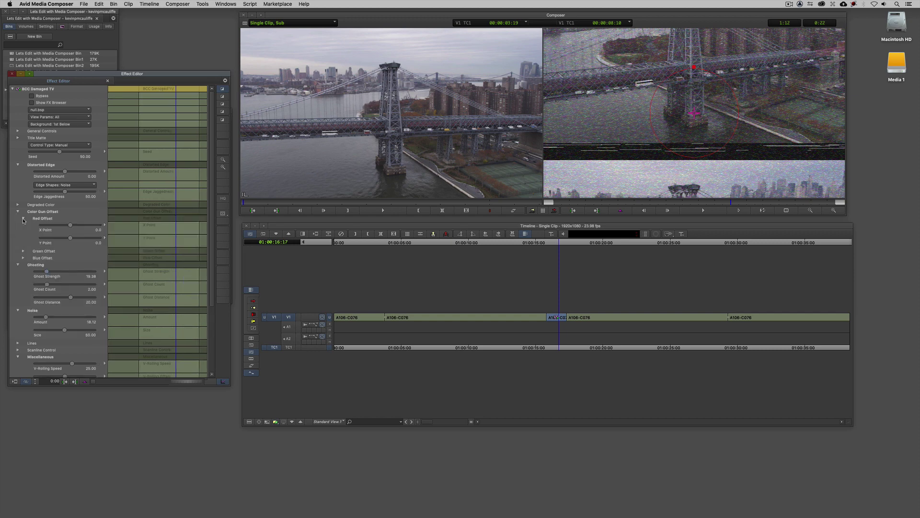
{"action": "left_click_drag", "start_coordinate": [71, 226], "coordinate": [70, 230]}
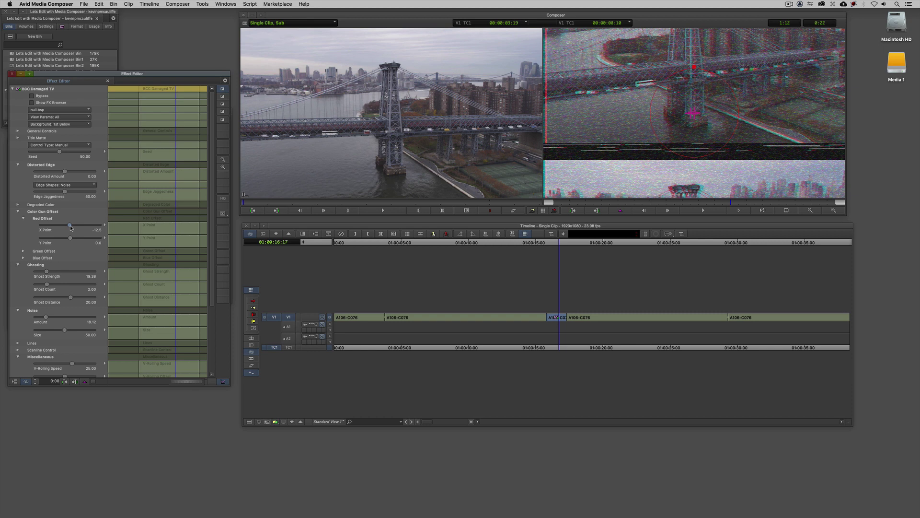
{"action": "left_click_drag", "start_coordinate": [70, 228], "coordinate": [71, 227]}
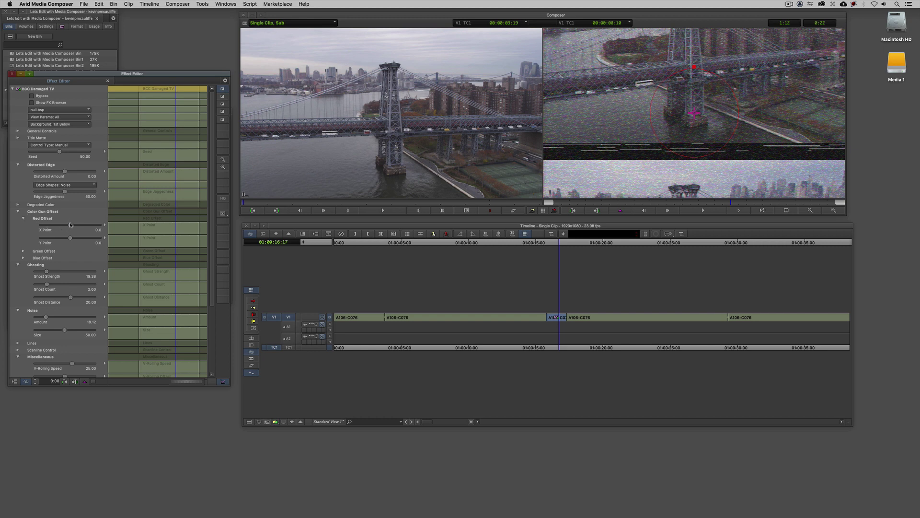
Delete the existing Damaged TV effect from the clip and close its empty settings.
{"action": "left_click", "coordinate": [71, 225]}
{"action": "key", "text": "Delete"}
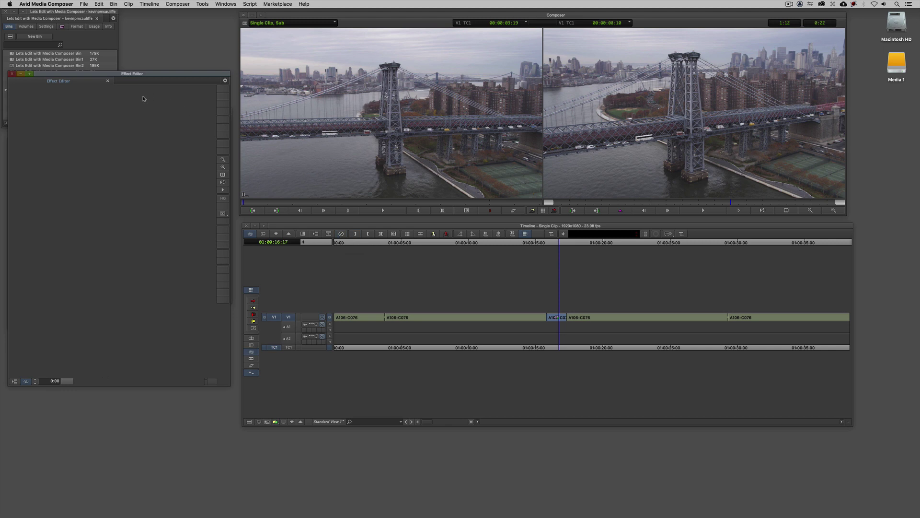
{"action": "left_click", "coordinate": [12, 74]}
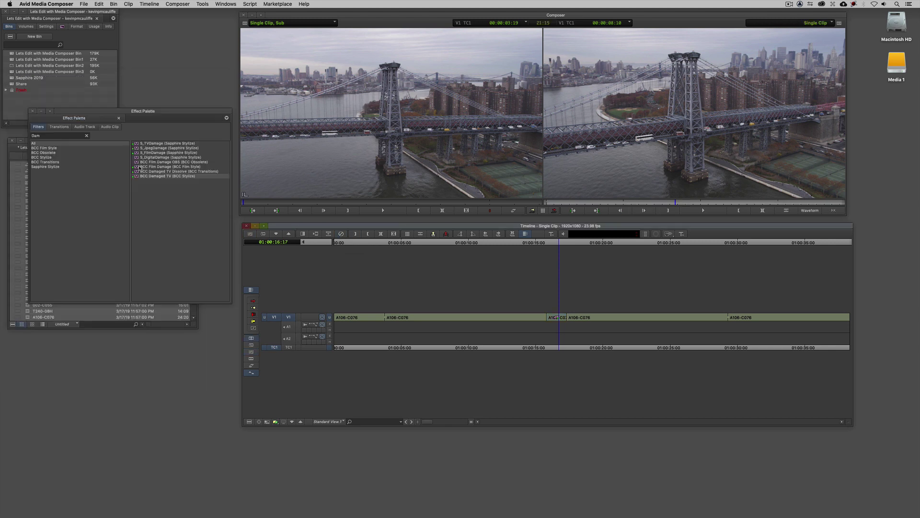
Reapply BCC Damaged TV with the KPM Rewind Effect.bsp preset and play back the timeline.
{"action": "left_click_drag", "start_coordinate": [151, 176], "coordinate": [551, 315]}
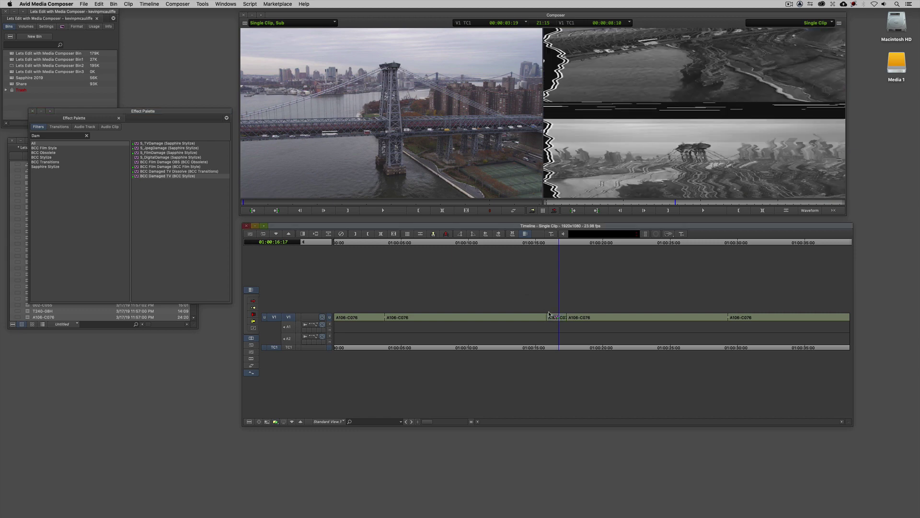
{"action": "left_click", "coordinate": [549, 315]}
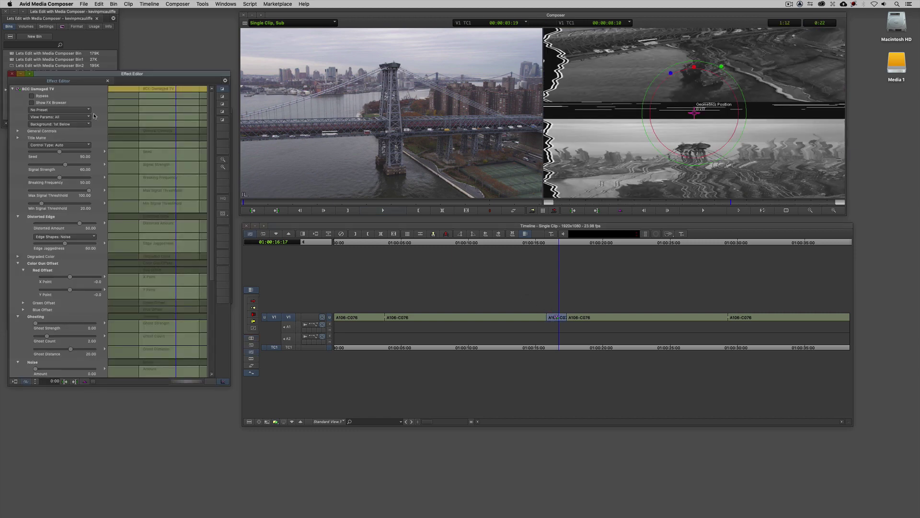
{"action": "left_click", "coordinate": [42, 111]}
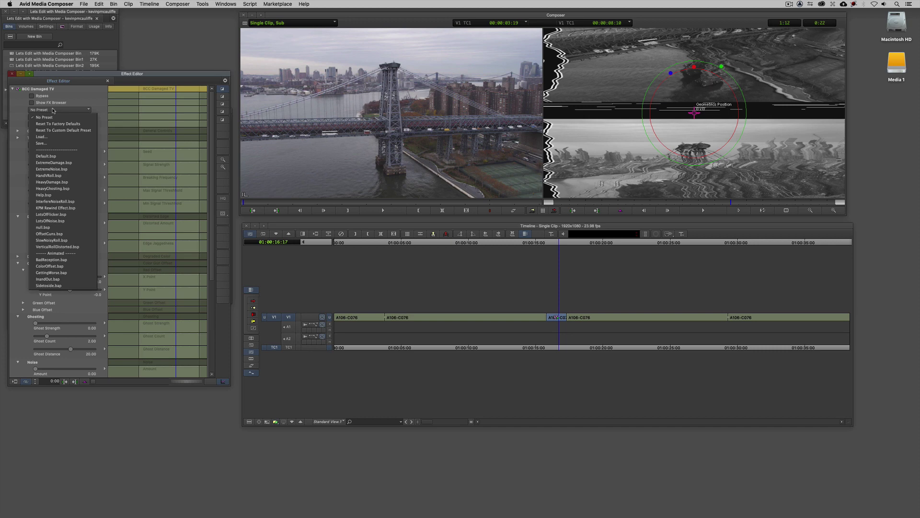
{"action": "left_click", "coordinate": [66, 207]}
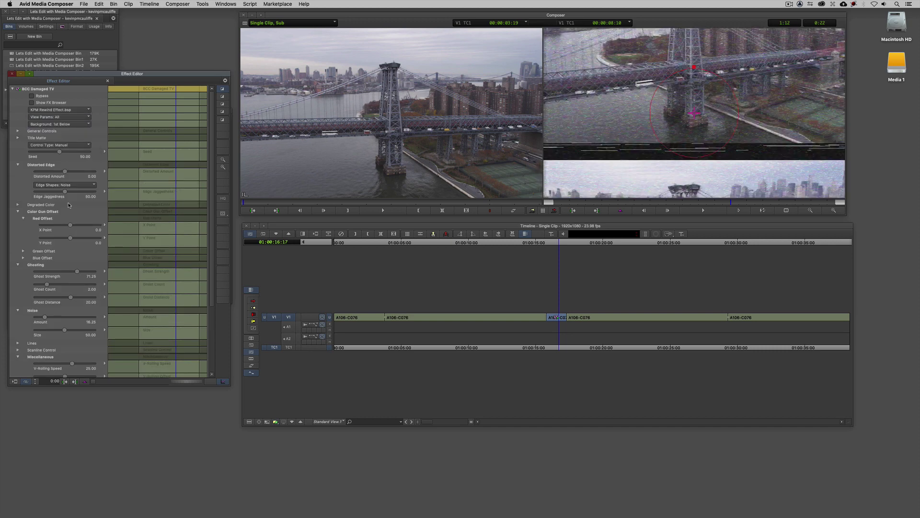
{"action": "left_click", "coordinate": [530, 320]}
{"action": "key", "text": "space"}
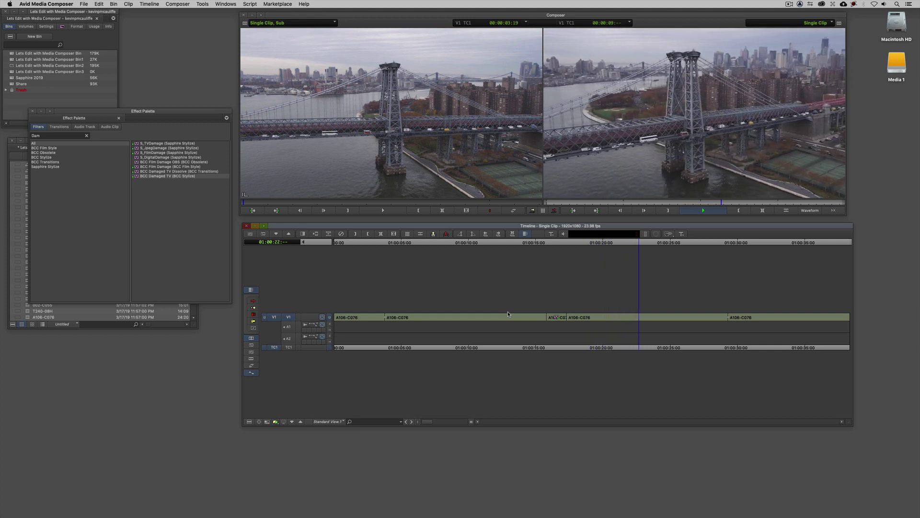
{"action": "key", "text": "space"}
{"action": "left_click", "coordinate": [557, 320]}
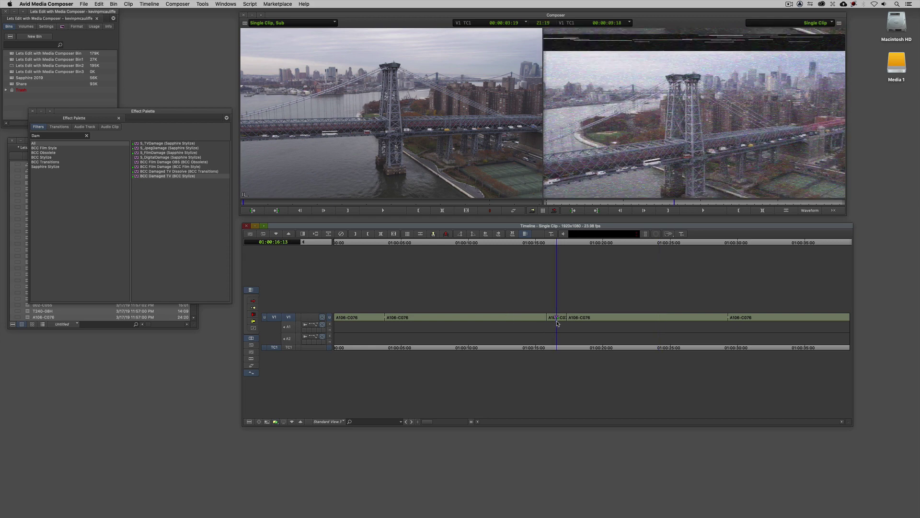
{"action": "left_click_drag", "start_coordinate": [558, 324], "coordinate": [569, 324]}
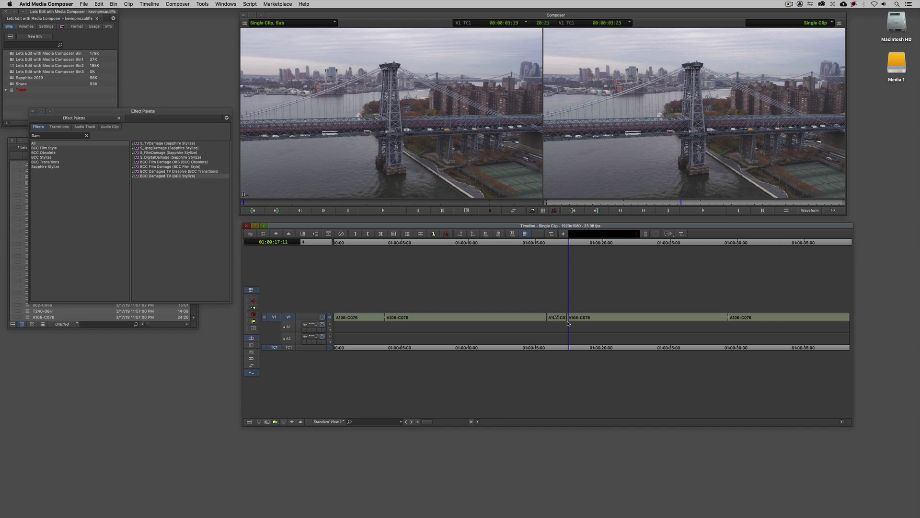
{"action": "left_click_drag", "start_coordinate": [569, 323], "coordinate": [551, 331]}
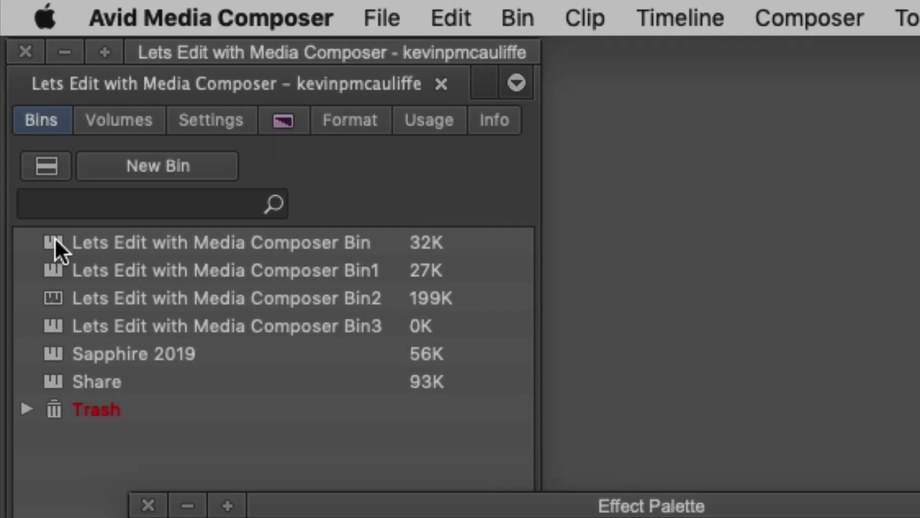
Overwrite Execute Version A_30.Wav onto A1/A2 from the start up to the effect clip, with V1 deselected.
{"action": "double_click", "coordinate": [53, 239]}
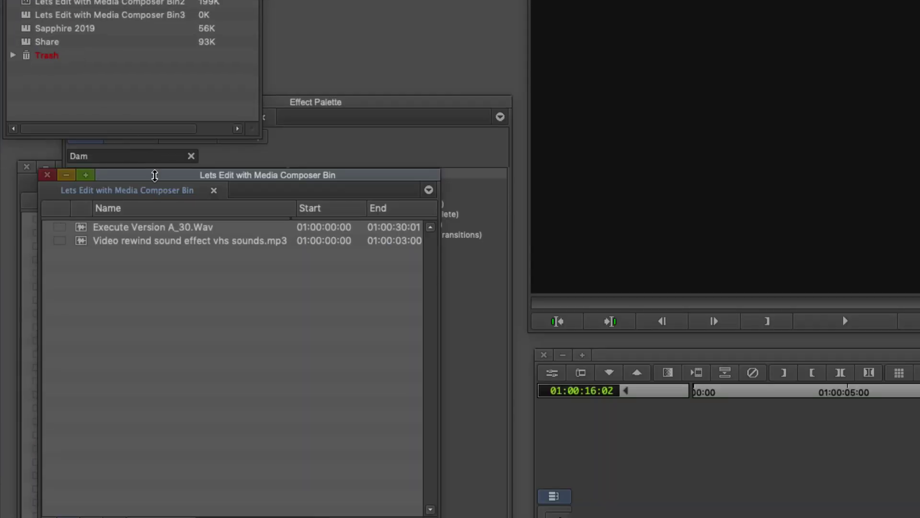
{"action": "left_click_drag", "start_coordinate": [155, 176], "coordinate": [211, 76]}
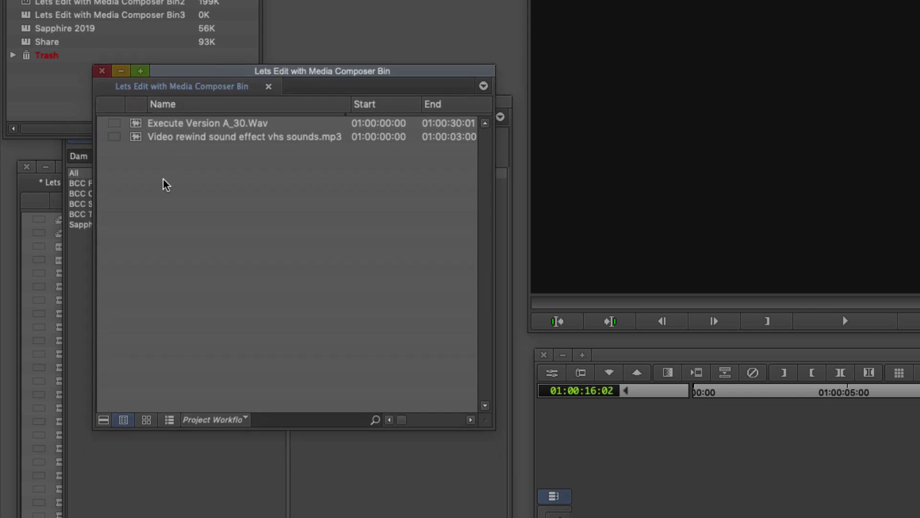
{"action": "double_click", "coordinate": [136, 123]}
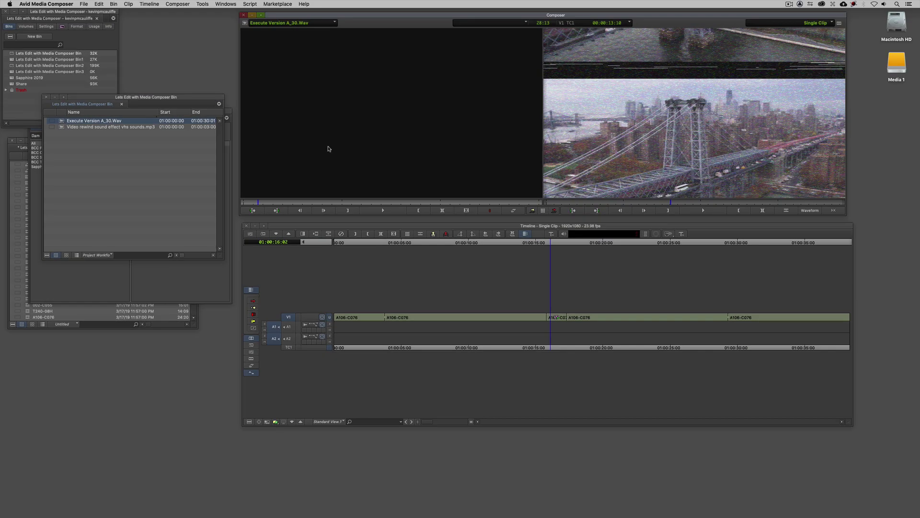
{"action": "left_click", "coordinate": [335, 243]}
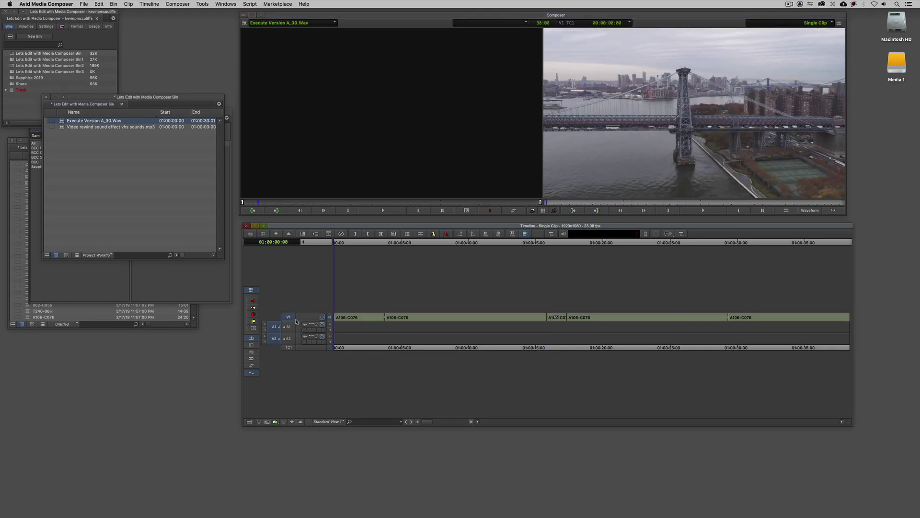
{"action": "left_click", "coordinate": [289, 318]}
{"action": "left_click_drag", "start_coordinate": [336, 329], "coordinate": [545, 339]}
{"action": "key", "text": "o"}
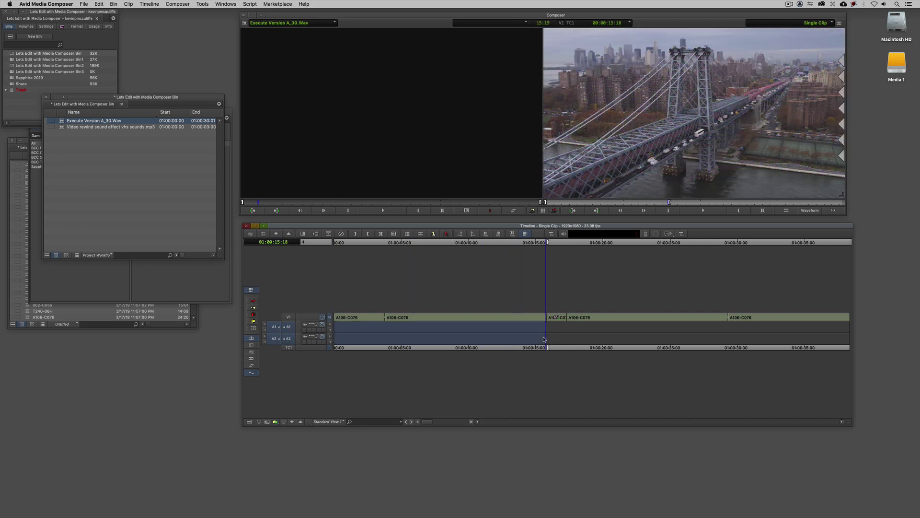
{"action": "key", "text": "b"}
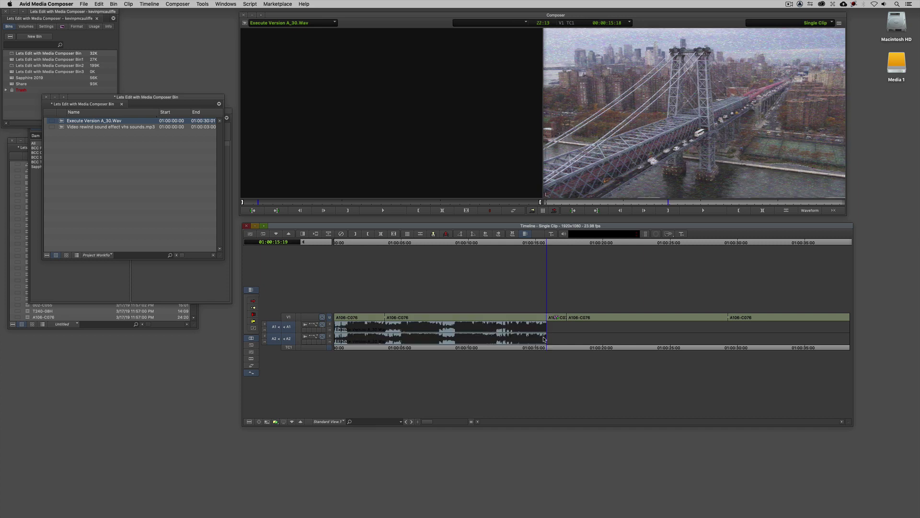
Lower the music faders to -9.1 dB in the audio mixer and replay from the start.
{"action": "left_click", "coordinate": [482, 338]}
{"action": "left_click", "coordinate": [438, 336]}
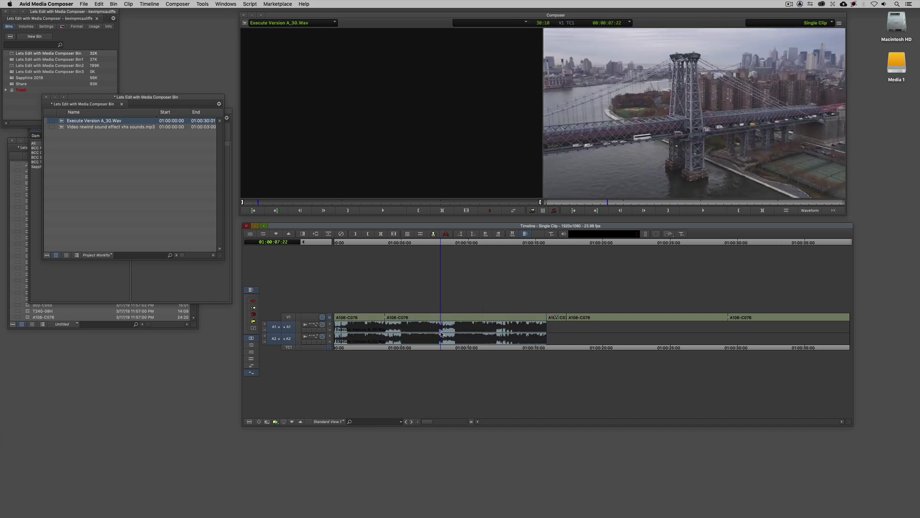
{"action": "left_click", "coordinate": [703, 209]}
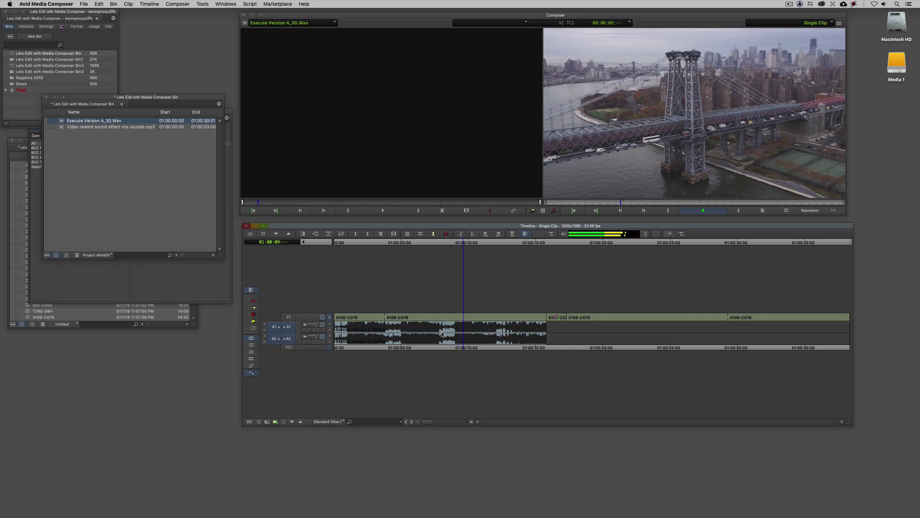
{"action": "key", "text": "super+1"}
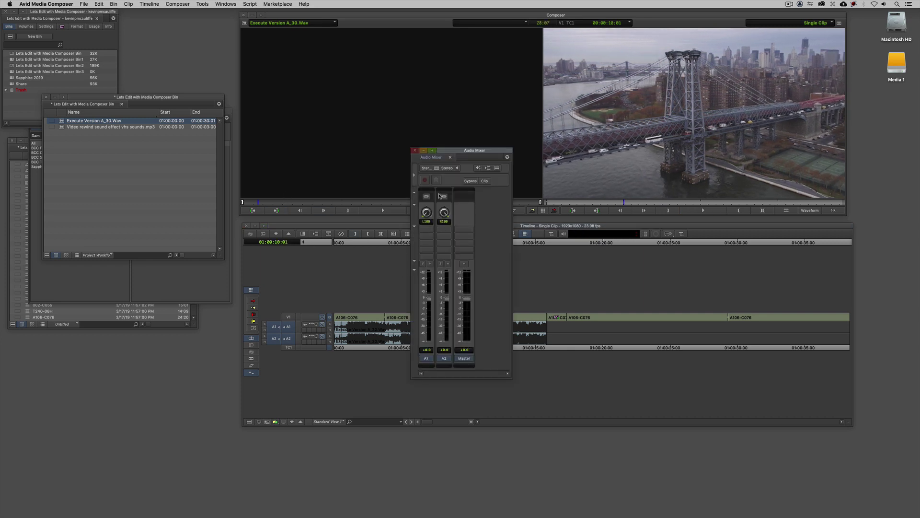
{"action": "left_click_drag", "start_coordinate": [447, 298], "coordinate": [449, 313]}
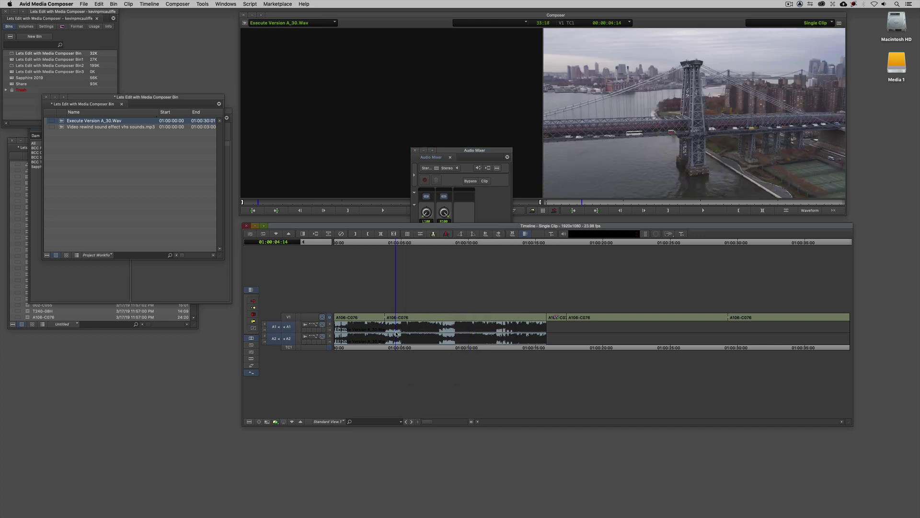
{"action": "key", "text": "Home"}
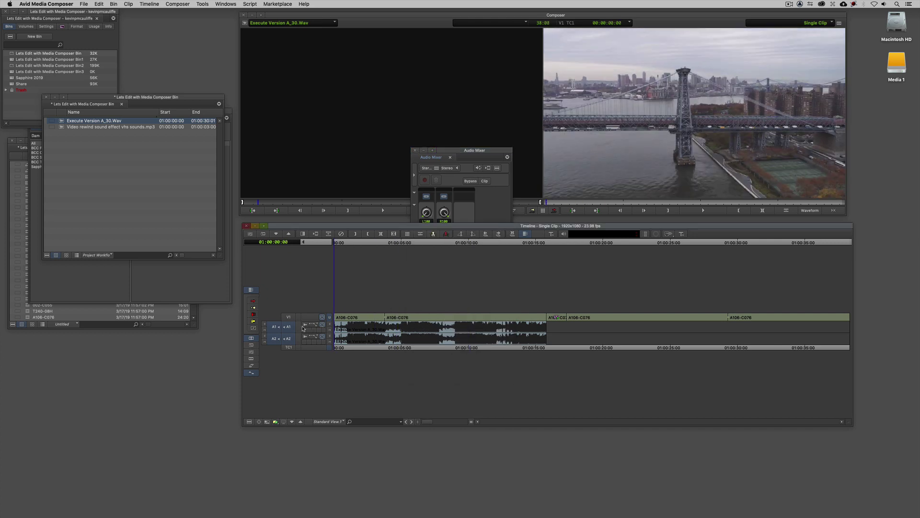
{"action": "left_click", "coordinate": [415, 150]}
{"action": "key", "text": "space"}
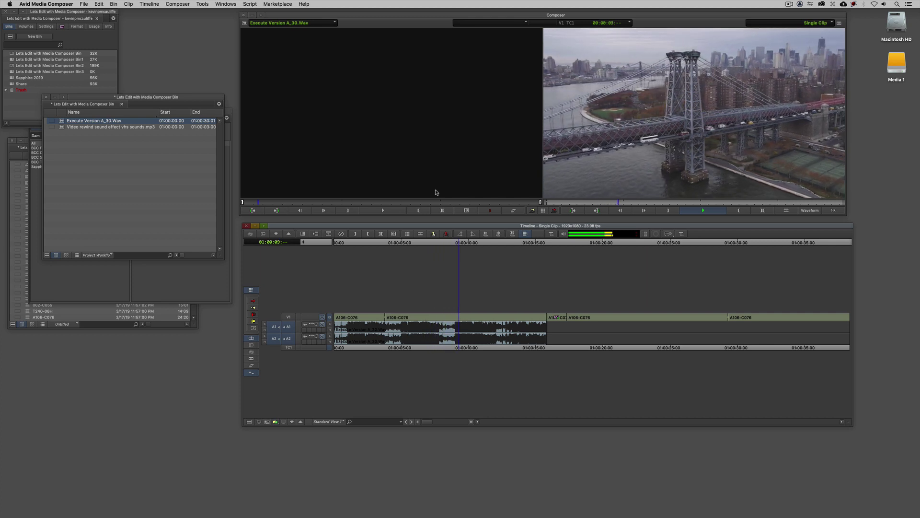
Load 'Video rewind sound effect vhs sounds.mp3' into the Source monitor, preview it and mark its start.
{"action": "key", "text": "space"}
{"action": "left_click_drag", "start_coordinate": [462, 259], "coordinate": [406, 259]}
{"action": "left_click_drag", "start_coordinate": [63, 126], "coordinate": [381, 149]}
{"action": "key", "text": "space"}
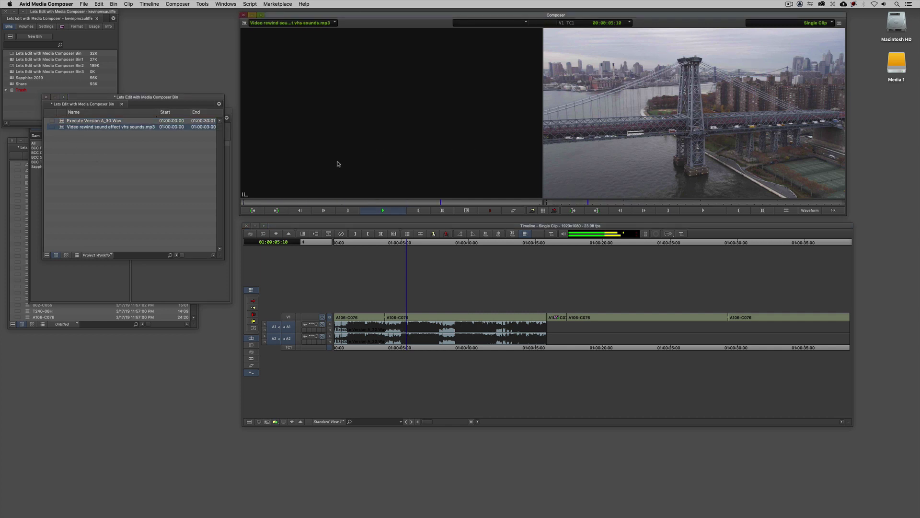
{"action": "mouse_move", "coordinate": [254, 202]}
{"action": "left_mouse_down"}
{"action": "mouse_move", "coordinate": [315, 204]}
{"action": "mouse_move", "coordinate": [302, 205]}
{"action": "left_mouse_up"}
{"action": "key", "text": "i"}
{"action": "key", "text": "o"}
Mark IN/OUT around the rewind effect clip, overwrite the sound onto A1/A2, and play it back.
{"action": "left_click", "coordinate": [534, 329], "text": "super"}
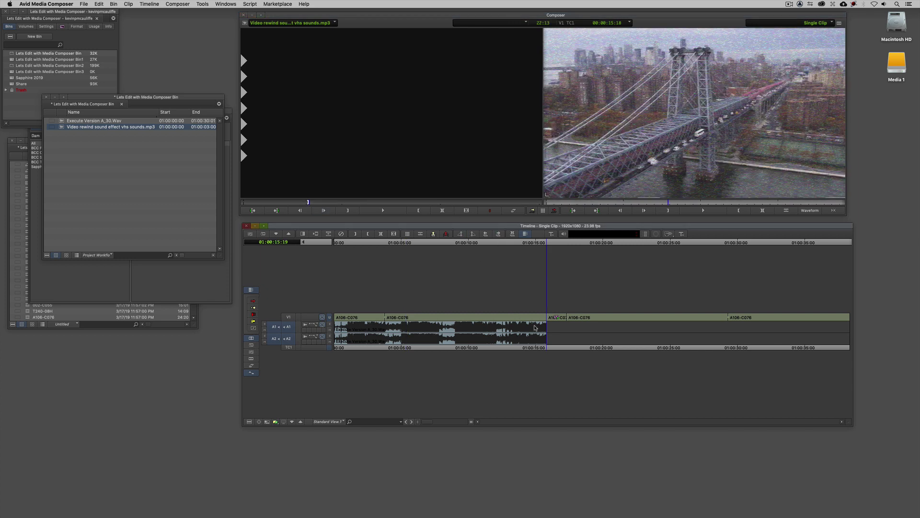
{"action": "key", "text": "i"}
{"action": "left_click", "coordinate": [567, 334]}
{"action": "key", "text": "o"}
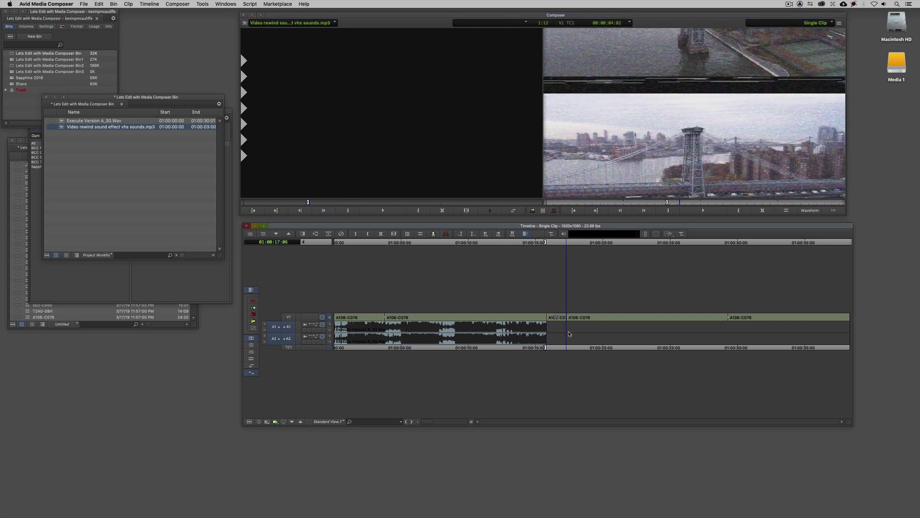
{"action": "key", "text": "b"}
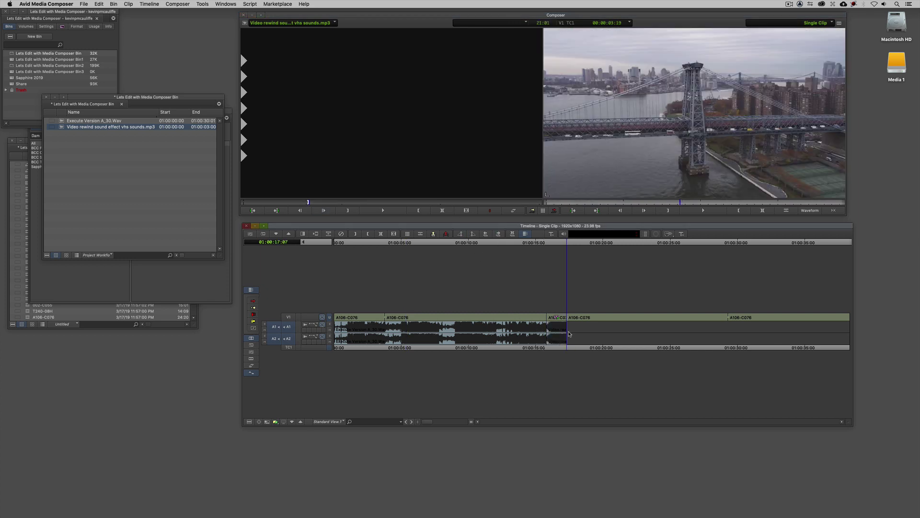
{"action": "left_click_drag", "start_coordinate": [569, 334], "coordinate": [548, 337]}
{"action": "key", "text": "space"}
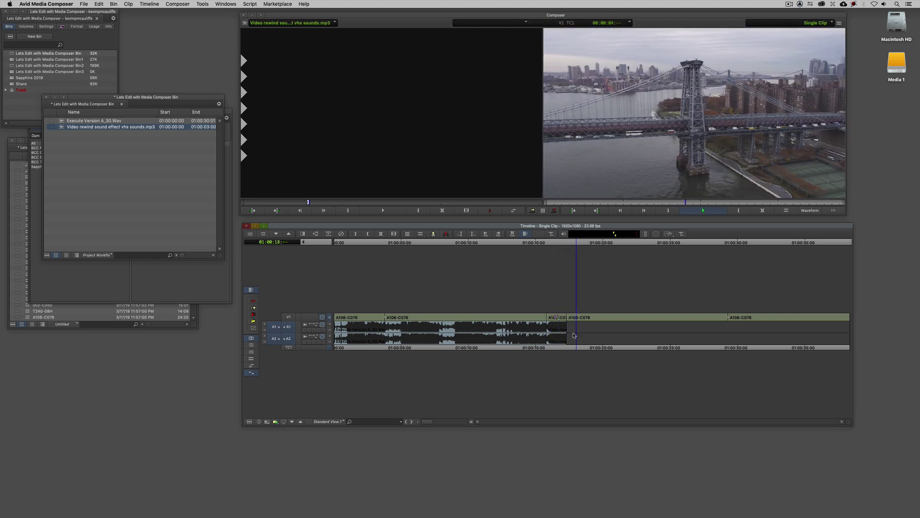
{"action": "key", "text": "space"}
Overwrite Execute Version A_30.Wav onto A1/A2 from the effect clip to the music's end.
{"action": "left_click", "coordinate": [407, 335], "text": "super"}
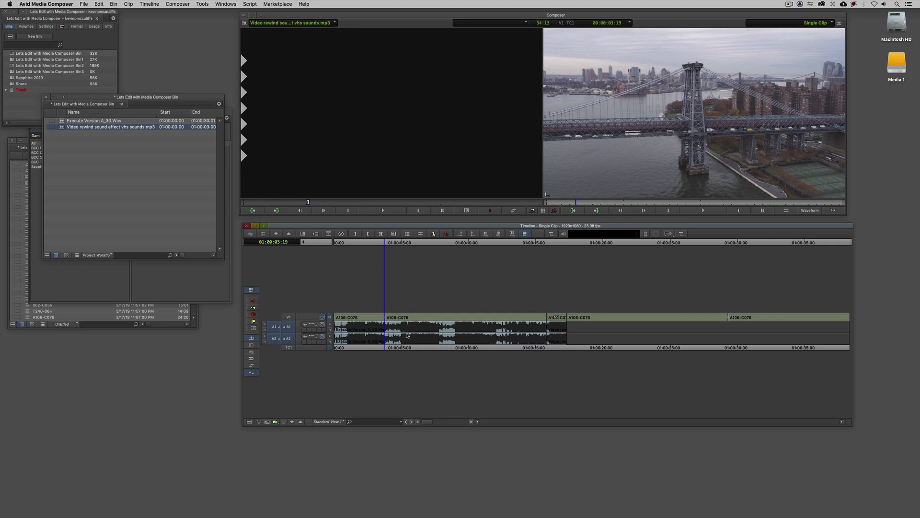
{"action": "left_click", "coordinate": [520, 330], "text": "super"}
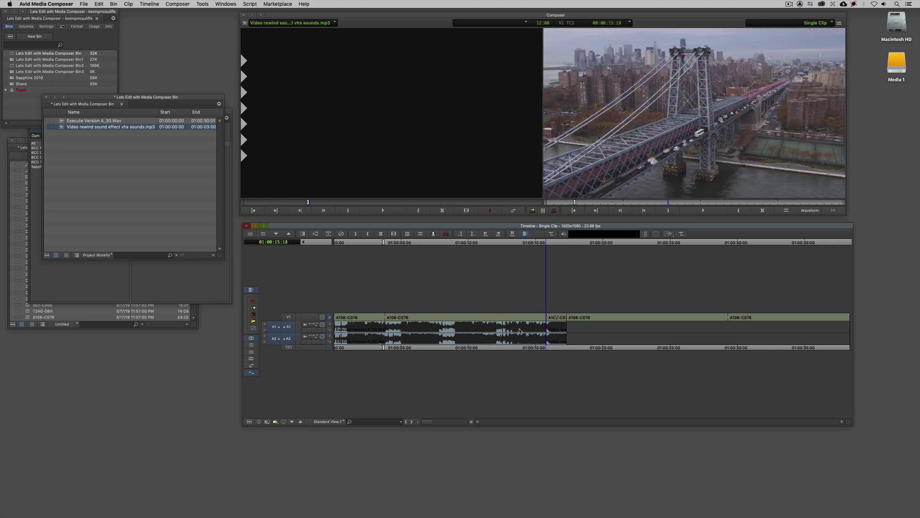
{"action": "key", "text": "i"}
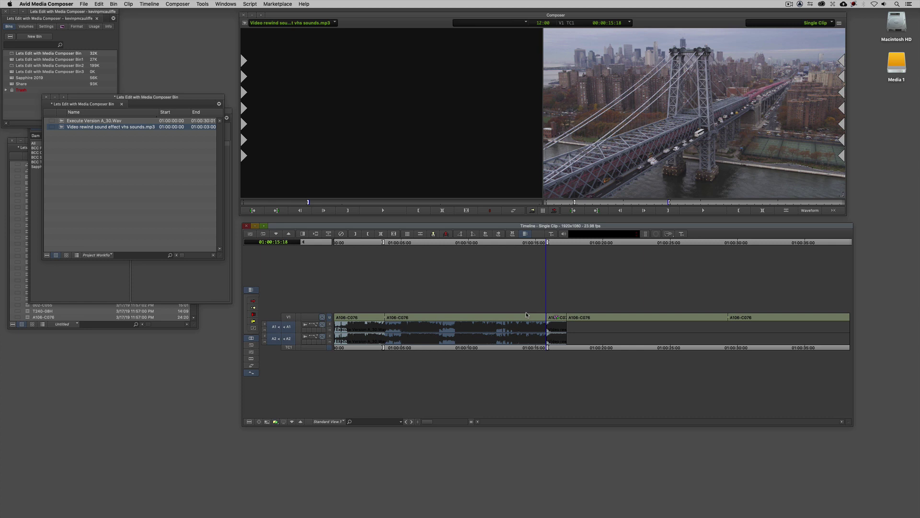
{"action": "key", "text": "f"}
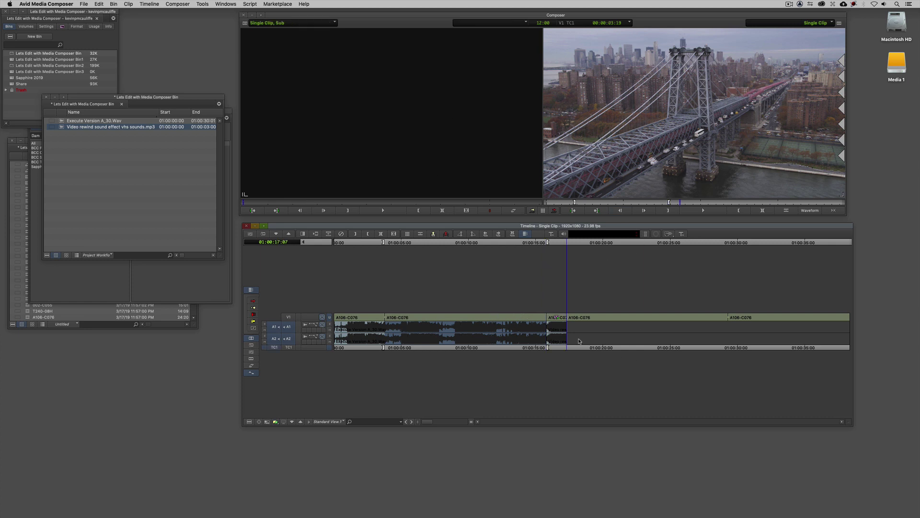
{"action": "key", "text": "s"}
{"action": "key", "text": "o"}
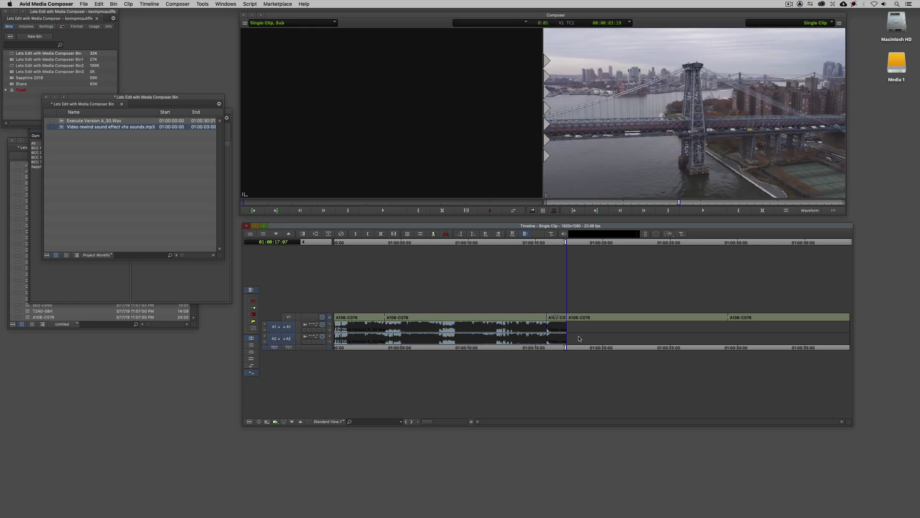
{"action": "key", "text": "b"}
Fill the empty end of the timeline with more music and play back from about 01:00:12.
{"action": "left_click", "coordinate": [772, 337]}
{"action": "key", "text": "t"}
{"action": "key", "text": "d"}
{"action": "key", "text": "b"}
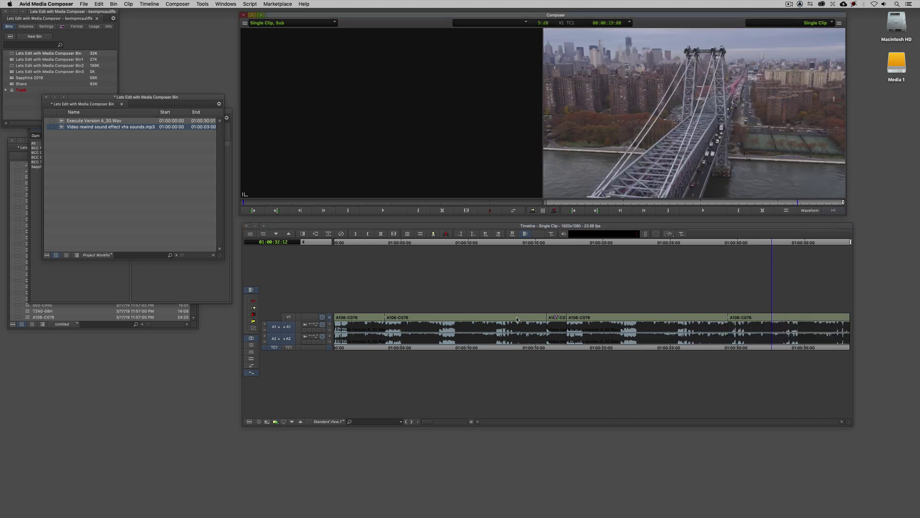
{"action": "left_click", "coordinate": [494, 327]}
{"action": "key", "text": "space"}
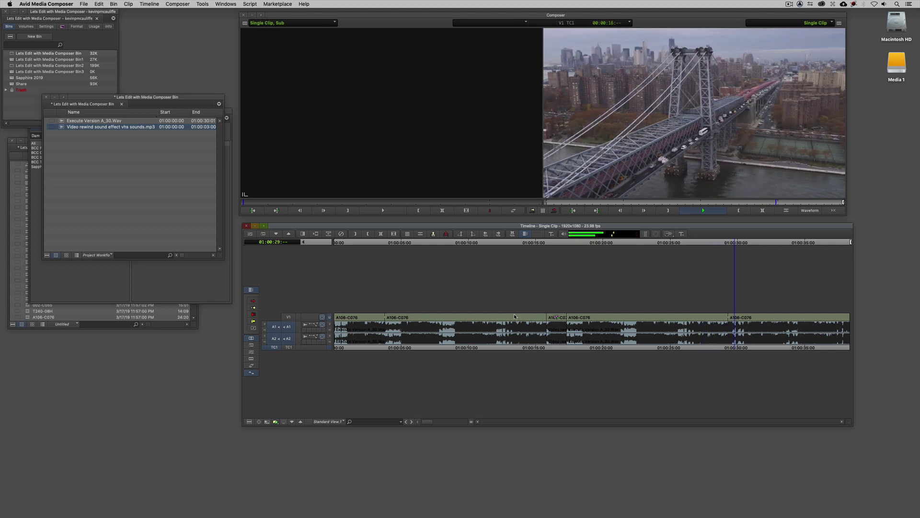
{"action": "key", "text": "space"}
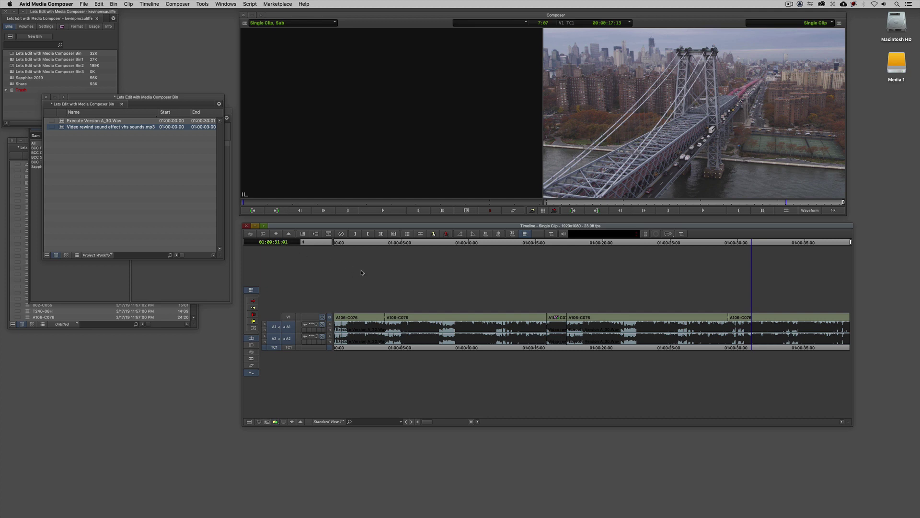
Close the effects bin and the Effect Palette windows.
{"action": "left_click", "coordinate": [51, 98]}
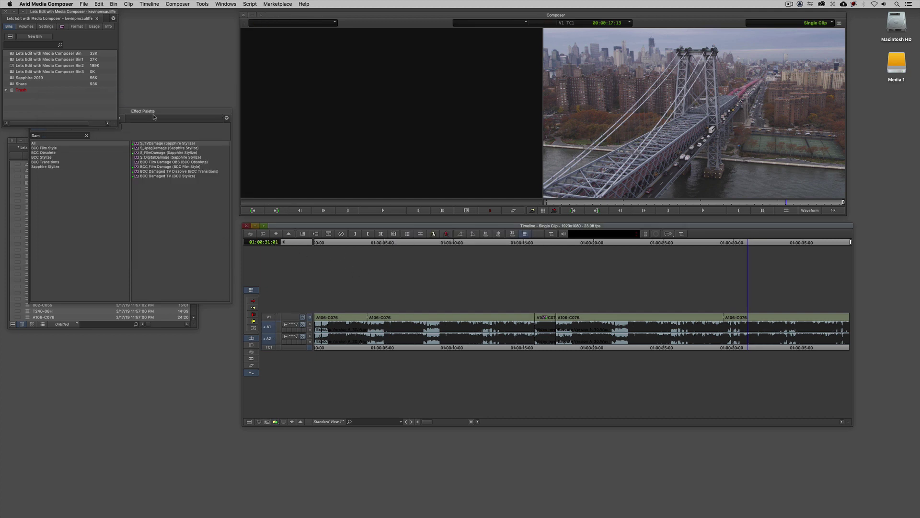
{"action": "left_click", "coordinate": [155, 116]}
{"action": "left_click", "coordinate": [33, 112]}
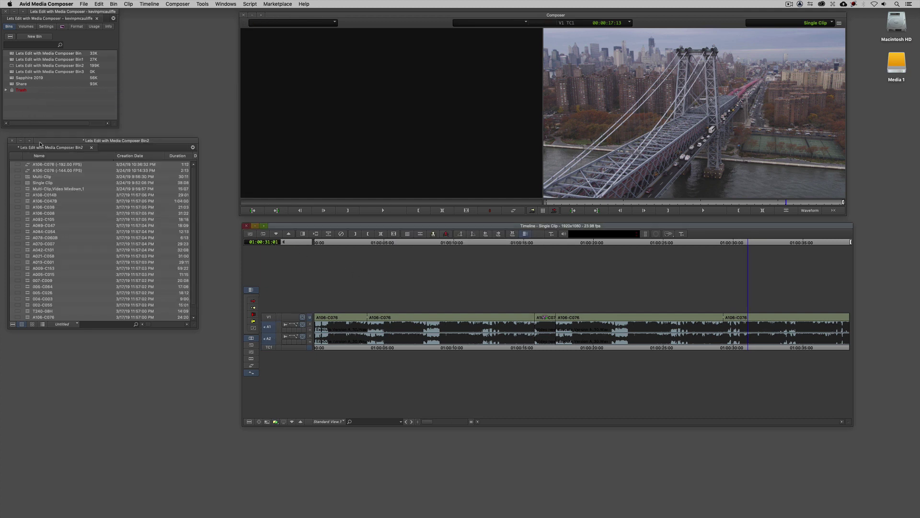
Load the Multi-Clip sequence from Bin2, scrub and play it, parking on the V1 clip.
{"action": "double_click", "coordinate": [35, 176]}
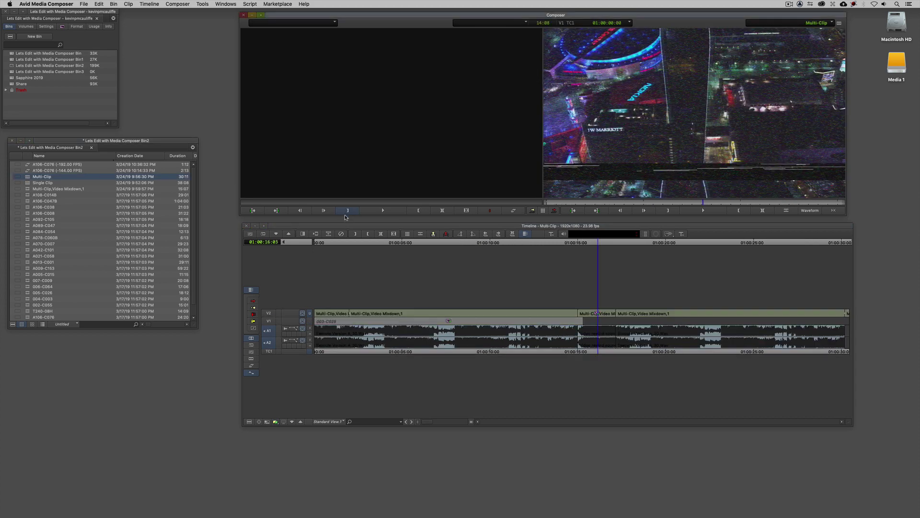
{"action": "left_click_drag", "start_coordinate": [414, 328], "coordinate": [474, 315]}
{"action": "key", "text": "space"}
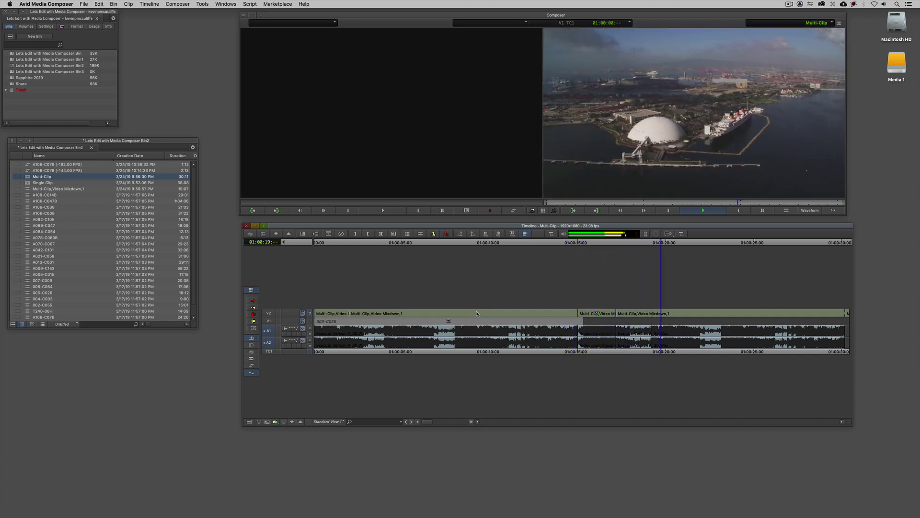
{"action": "left_click", "coordinate": [427, 322]}
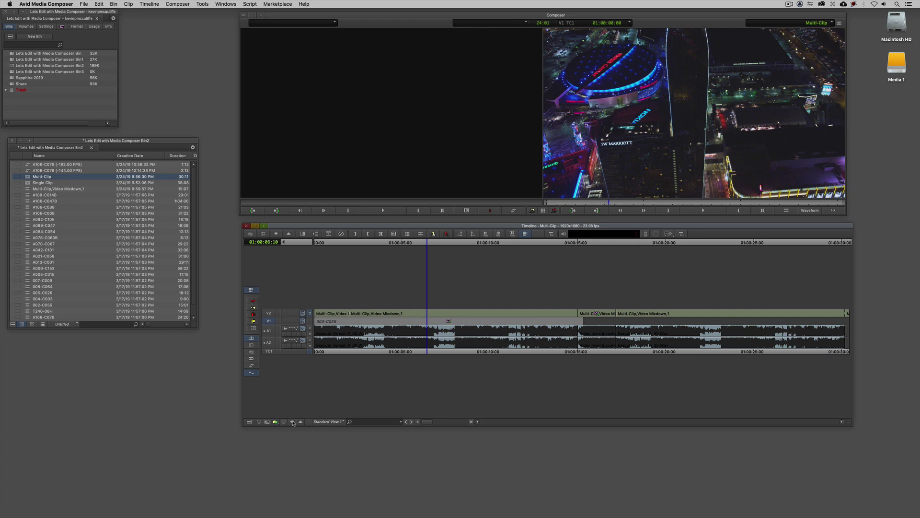
{"action": "left_click", "coordinate": [399, 323]}
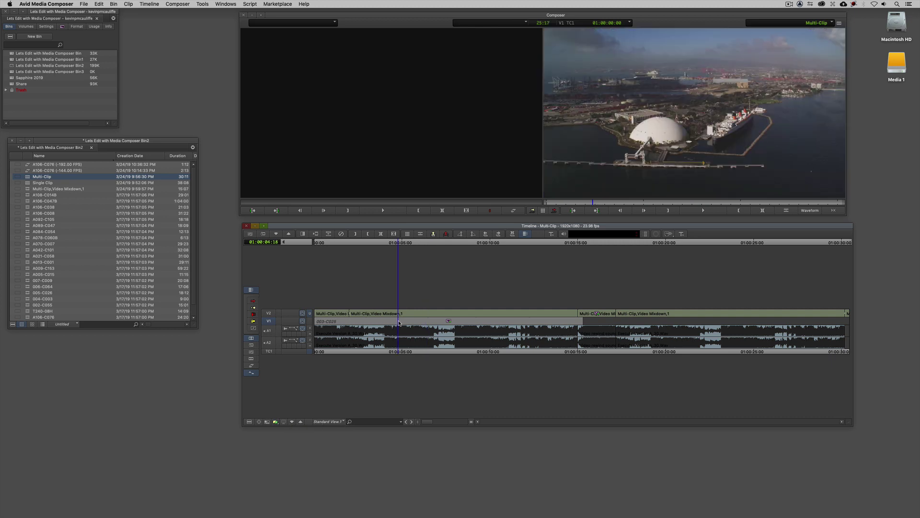
Step into the nested V1 segment and scrub through its shots 003-C025 to A106-C008.
{"action": "right_click", "coordinate": [403, 324]}
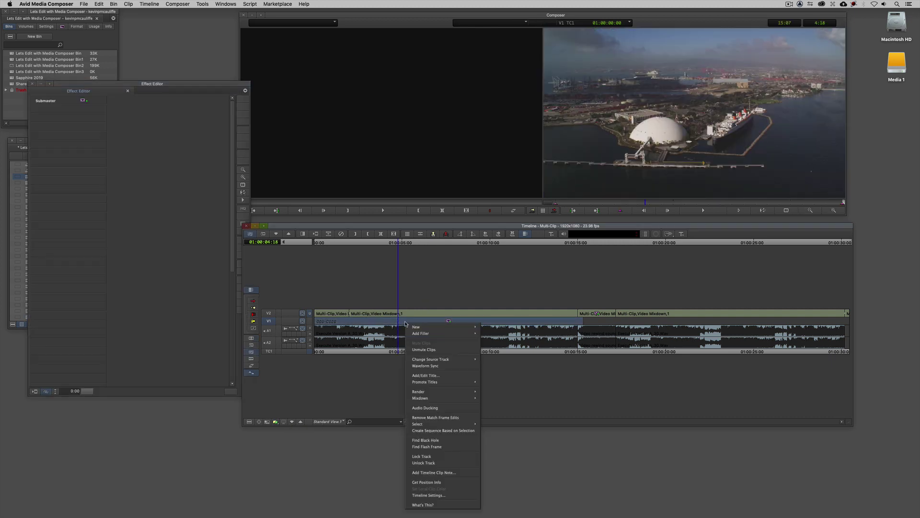
{"action": "left_click", "coordinate": [424, 349]}
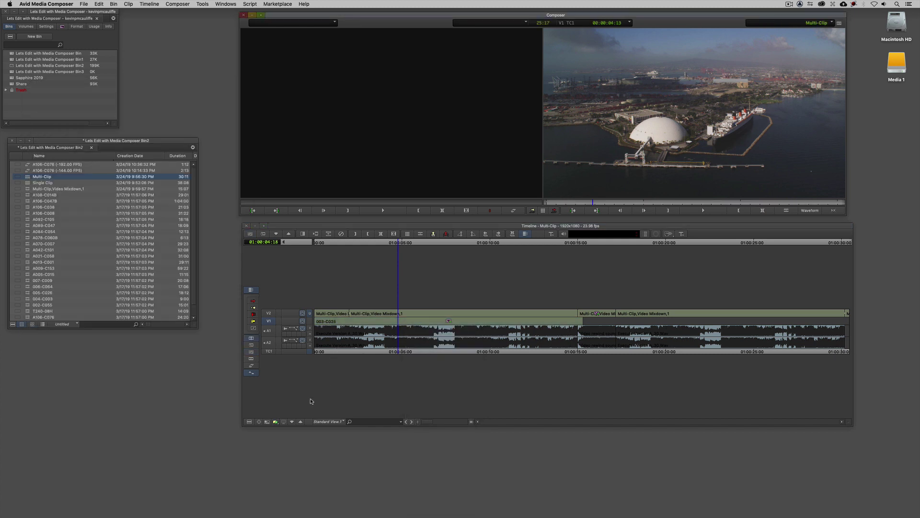
{"action": "left_click", "coordinate": [292, 422]}
{"action": "left_click", "coordinate": [332, 334]}
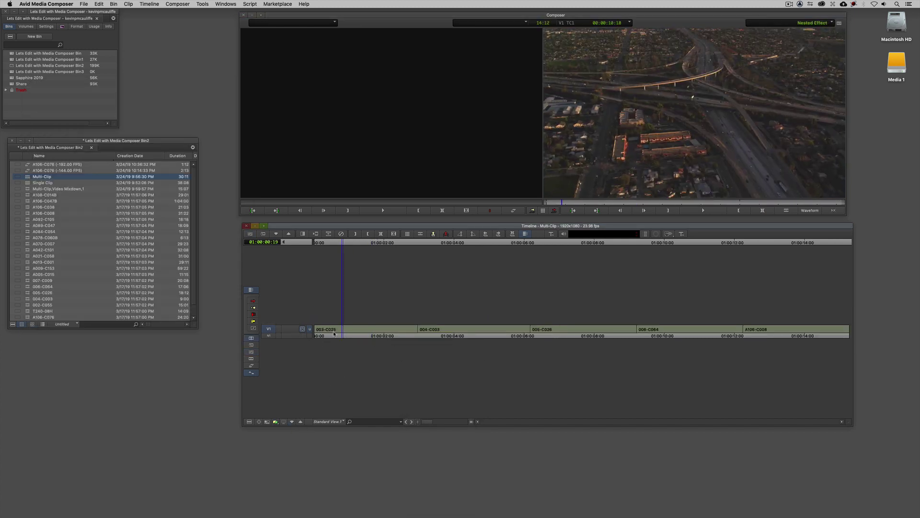
{"action": "left_click_drag", "start_coordinate": [332, 334], "coordinate": [502, 334]}
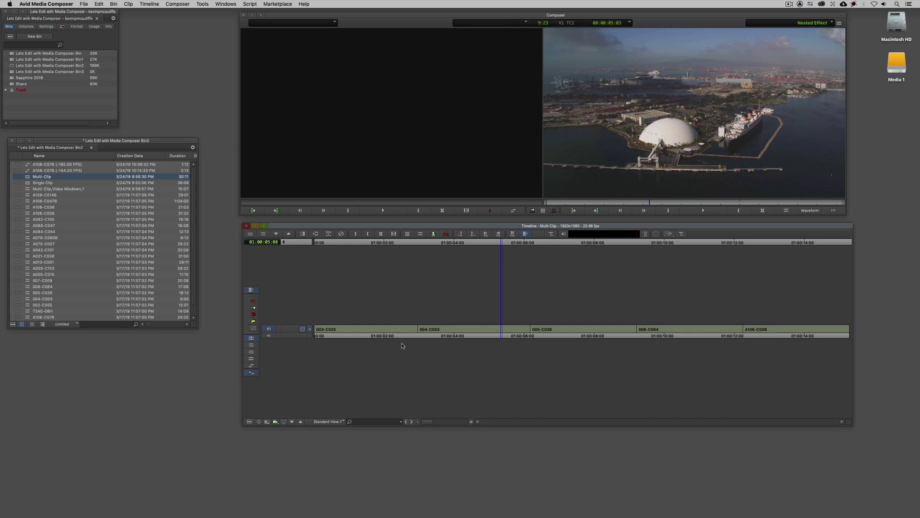
Step back out to the full Multi-Clip sequence and play it to 01:00:12:03.
{"action": "left_click_drag", "start_coordinate": [399, 332], "coordinate": [390, 348]}
{"action": "left_click", "coordinate": [301, 422]}
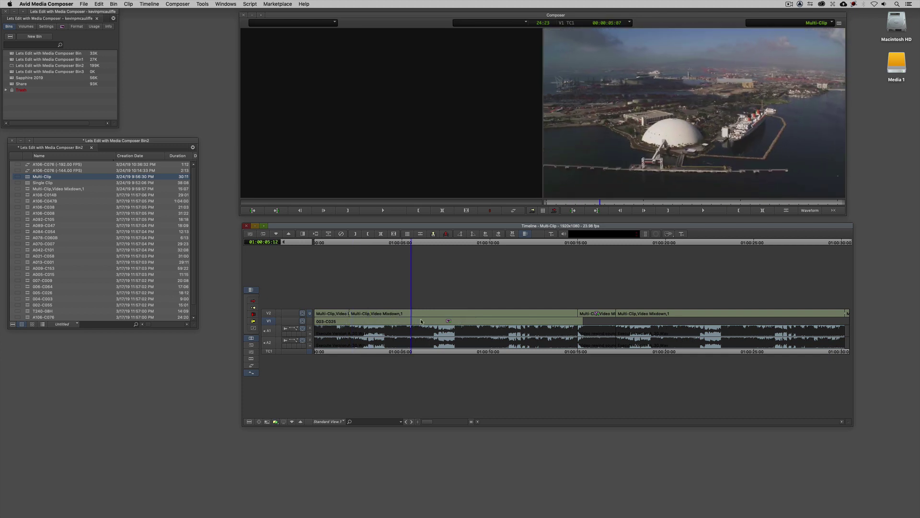
{"action": "key", "text": "space"}
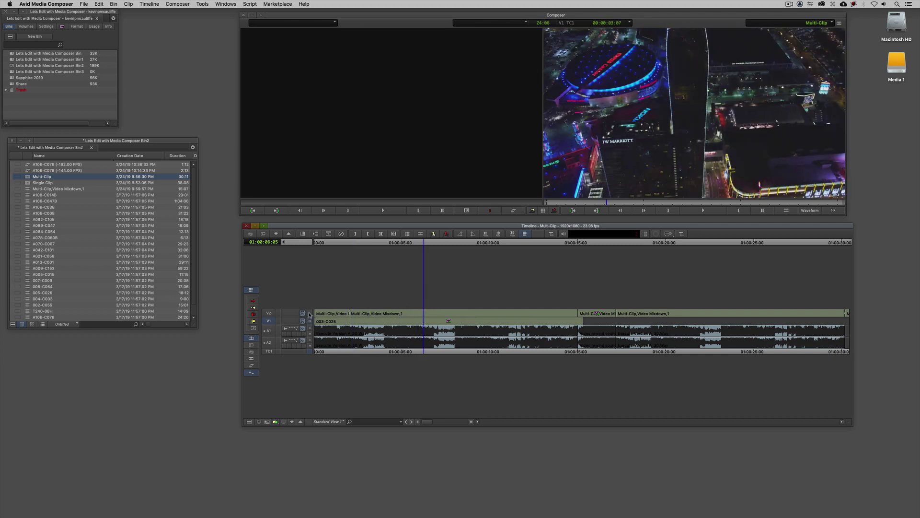
{"action": "key", "text": "l"}
{"action": "key", "text": "l"}
{"action": "key", "text": "l"}
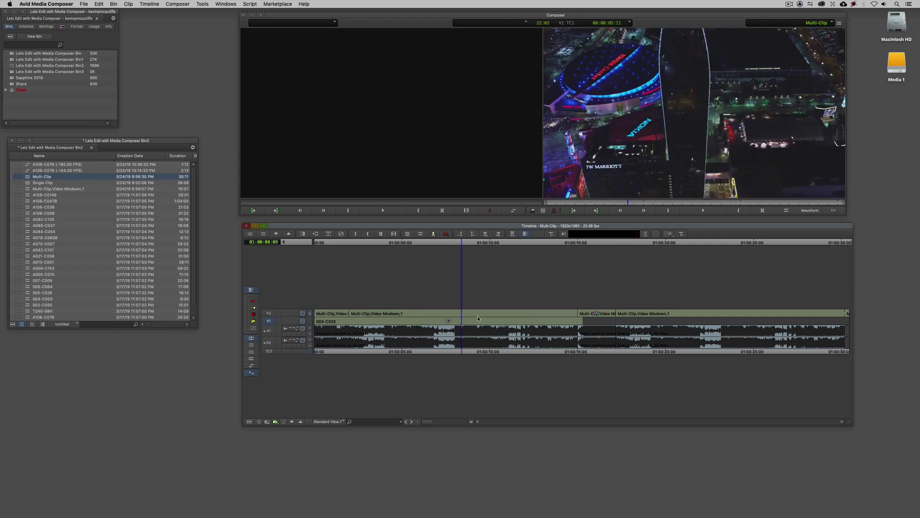
{"action": "key", "text": "k"}
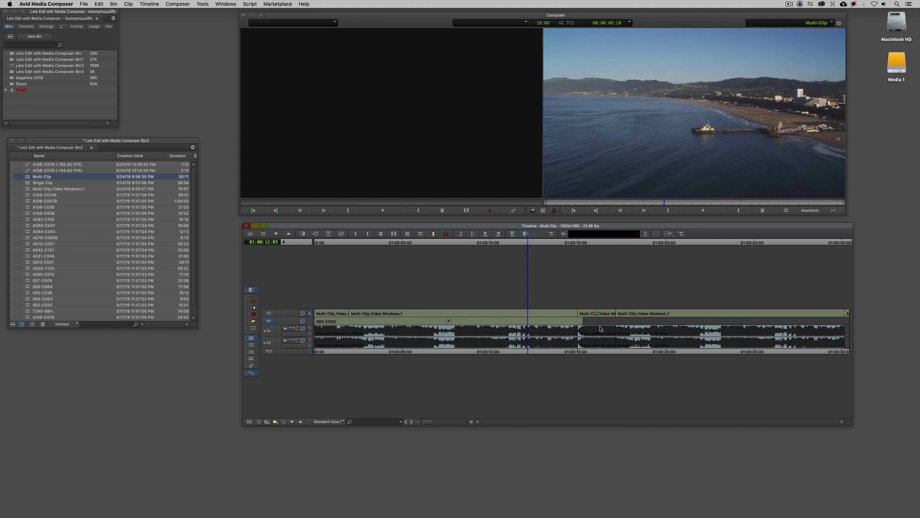
Mute the nested 003-C025 clip on V1 and close the Effect Editor.
{"action": "left_click", "coordinate": [450, 322]}
{"action": "key", "text": "super+8"}
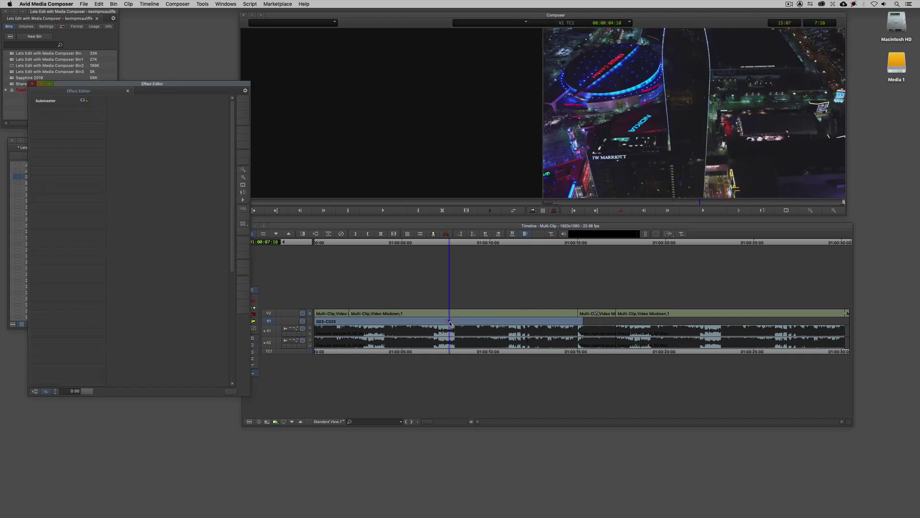
{"action": "right_click", "coordinate": [443, 325]}
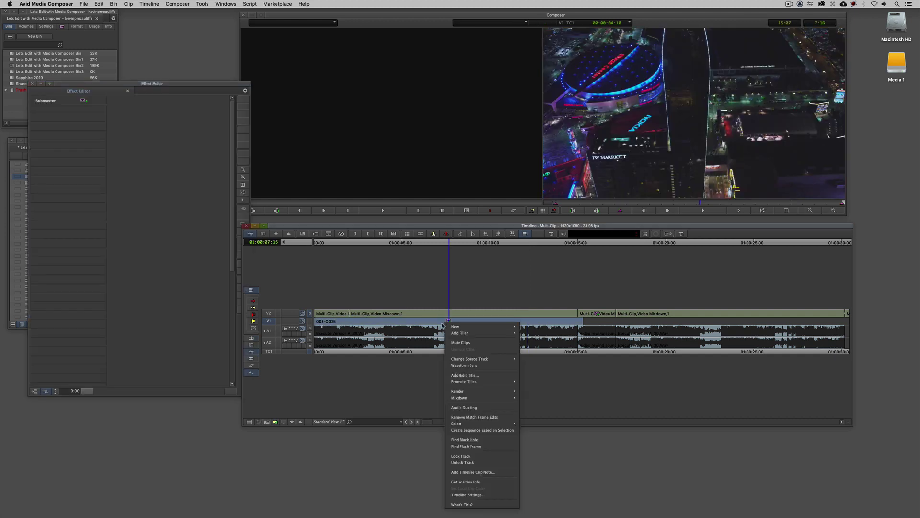
{"action": "left_click", "coordinate": [459, 342]}
{"action": "key", "text": "super+8"}
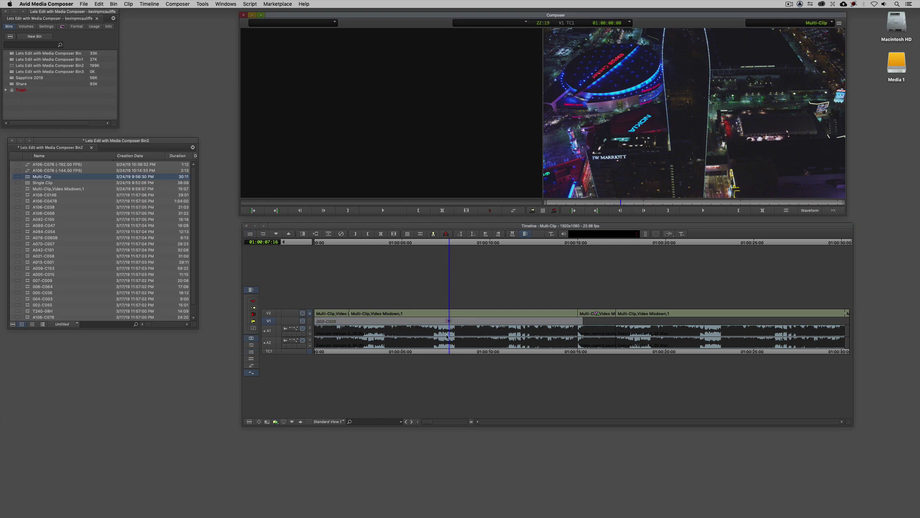
Switch the record monitor to show the V1 track instead of V2.
{"action": "left_click", "coordinate": [310, 322]}
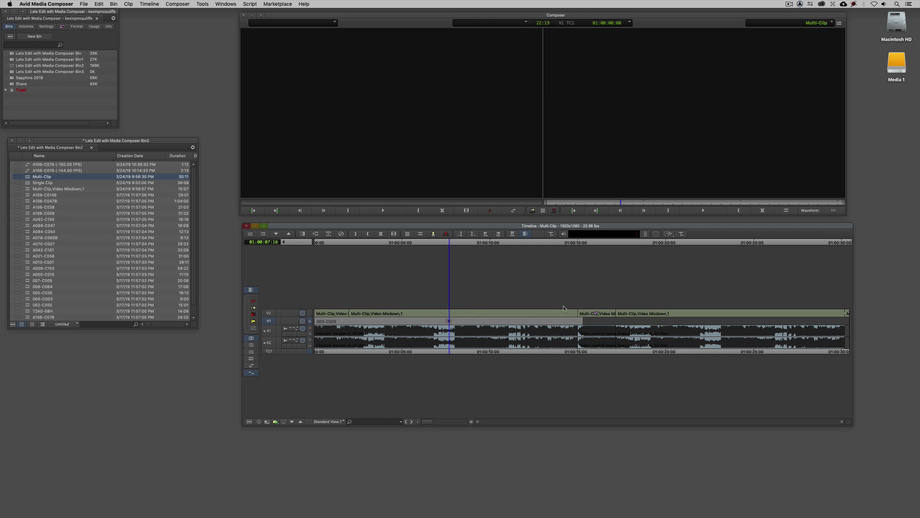
Run the Multi-Clip sequence in reverse to its start, then play it forward.
{"action": "key", "text": "j"}
{"action": "key", "text": "j"}
{"action": "key", "text": "j"}
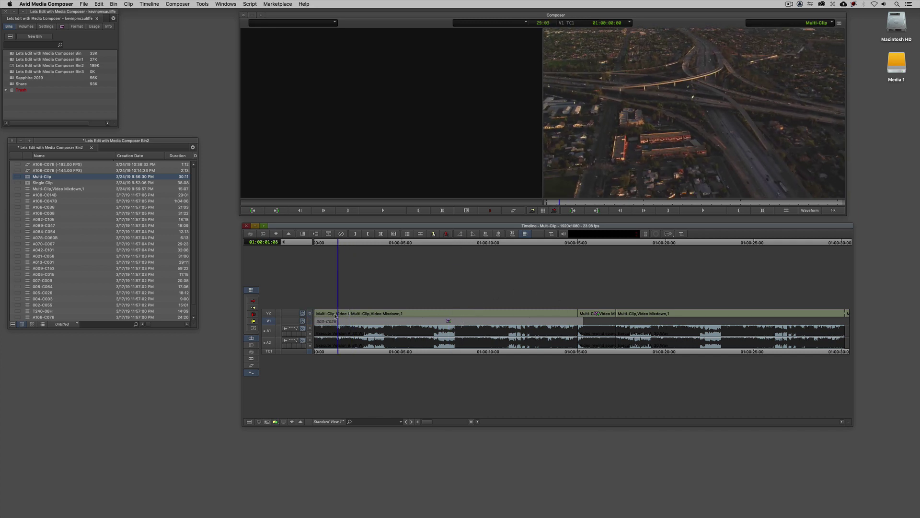
{"action": "key", "text": "l"}
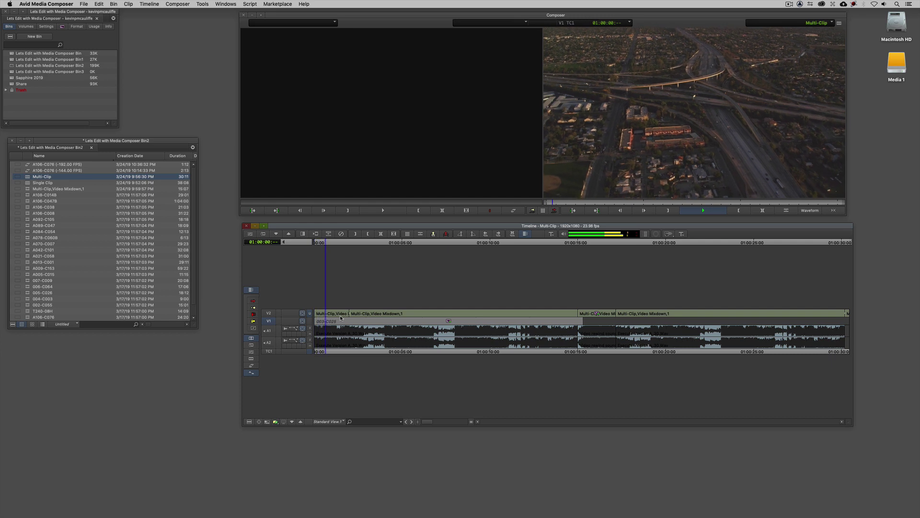